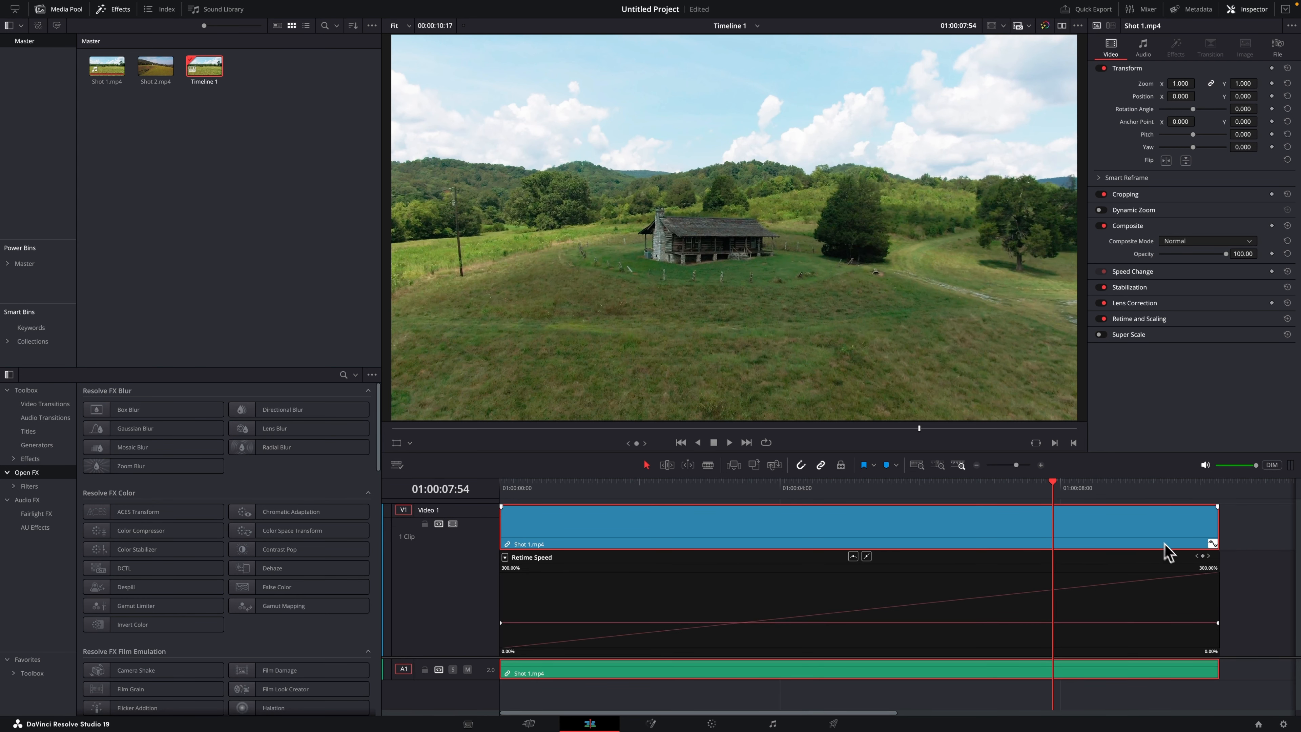
Add a speed keyframe to Shot 1 at 01:00:07:54, lower the retime speed before it to 50% and preview the slowdown
left_click(1202, 558)
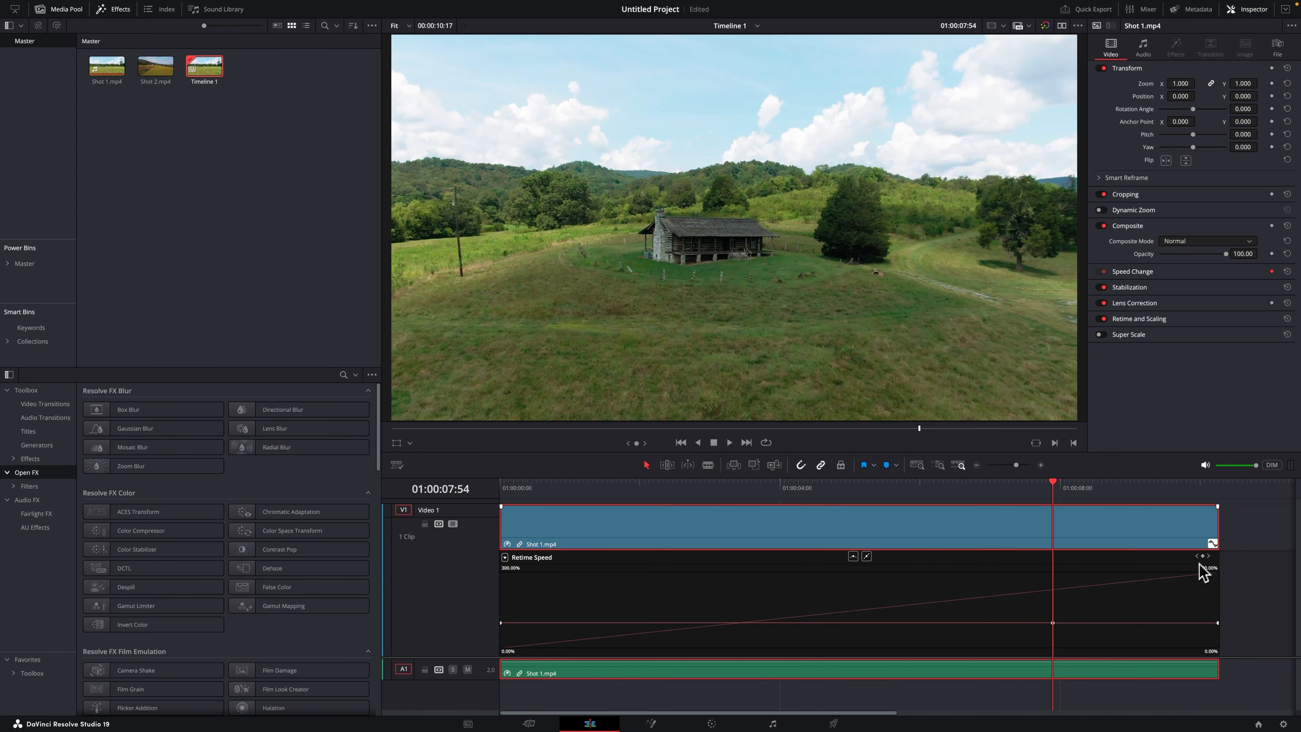
left_click_drag(1052, 528, 915, 528)
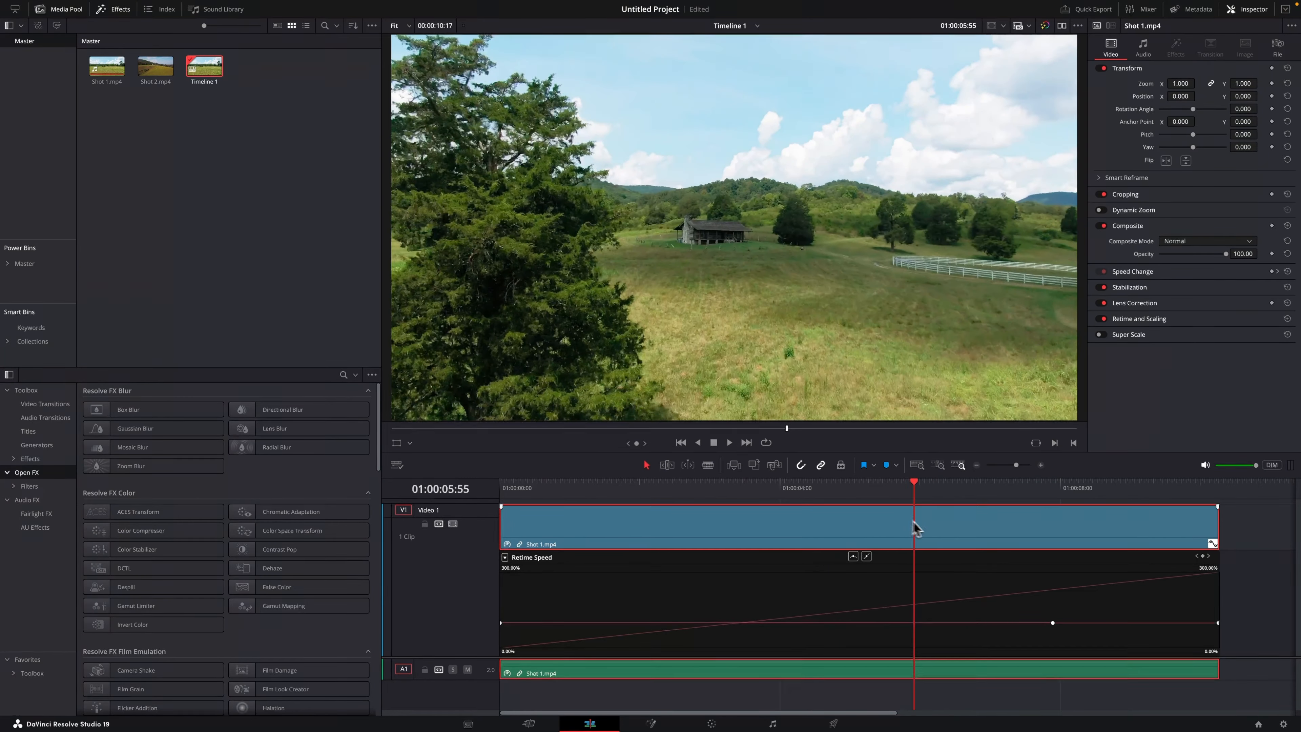
left_click_drag(913, 628, 891, 688)
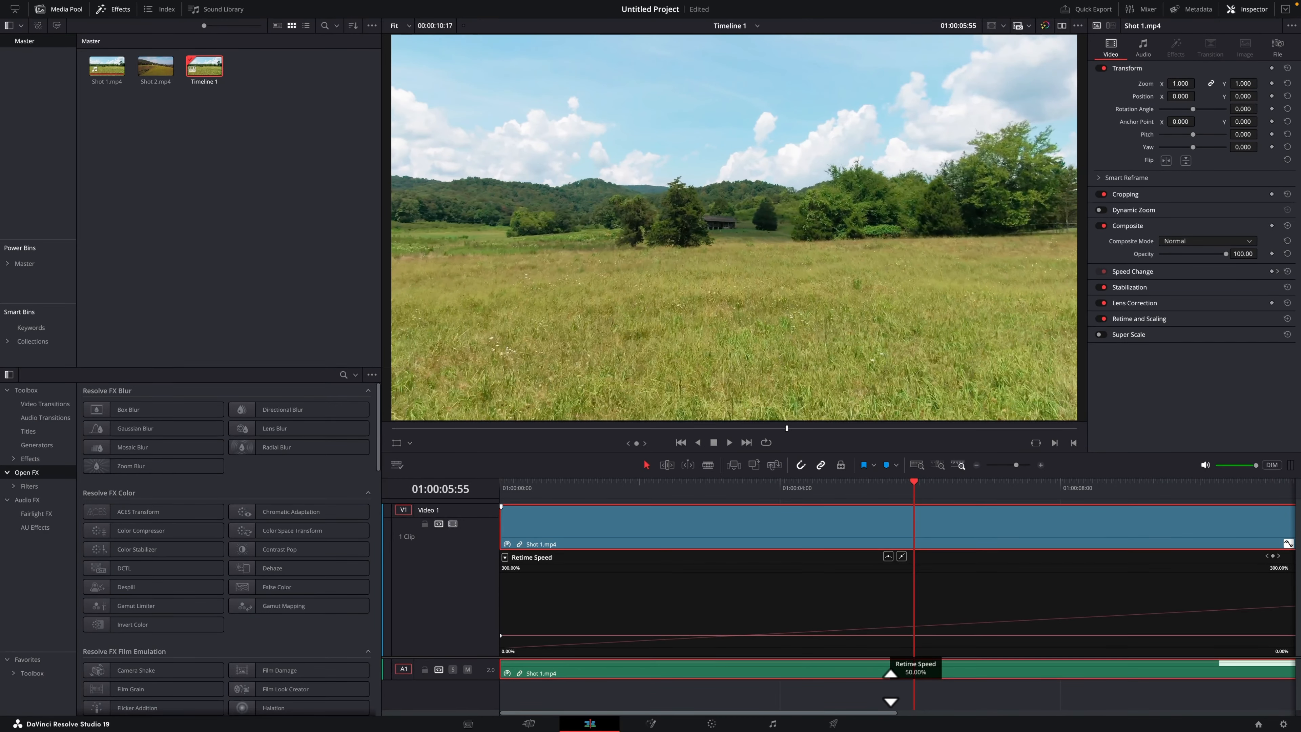
key("space")
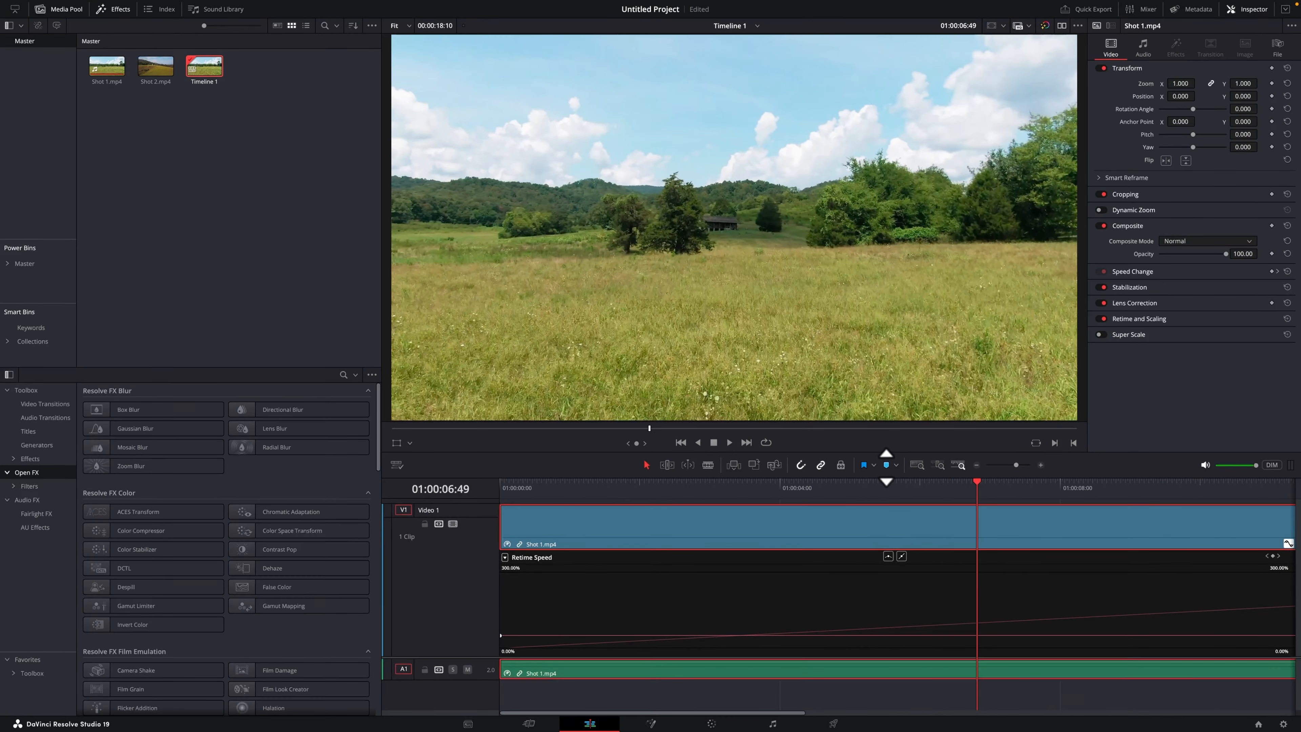
Raise the retime speed of the Shot 1 section after the speed keyframe to 300%
left_click_drag(1015, 465, 1012, 465)
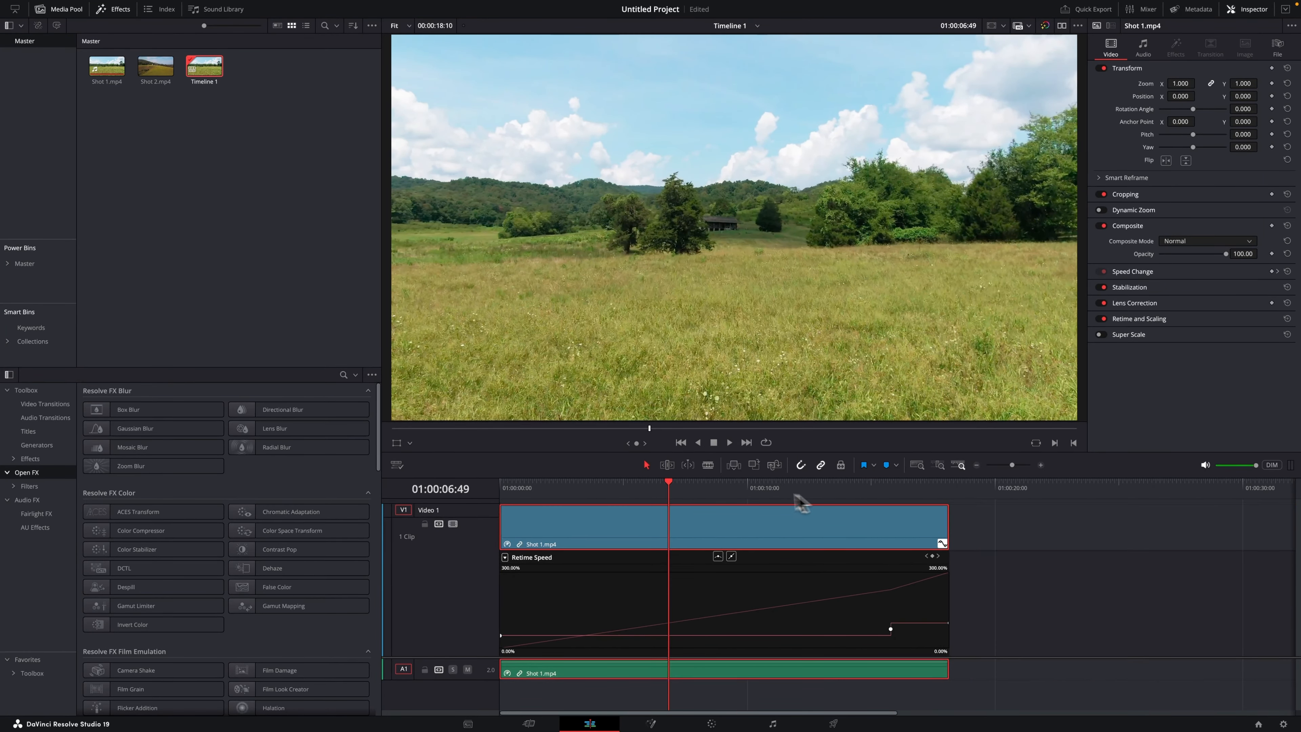
left_click_drag(797, 495, 905, 528)
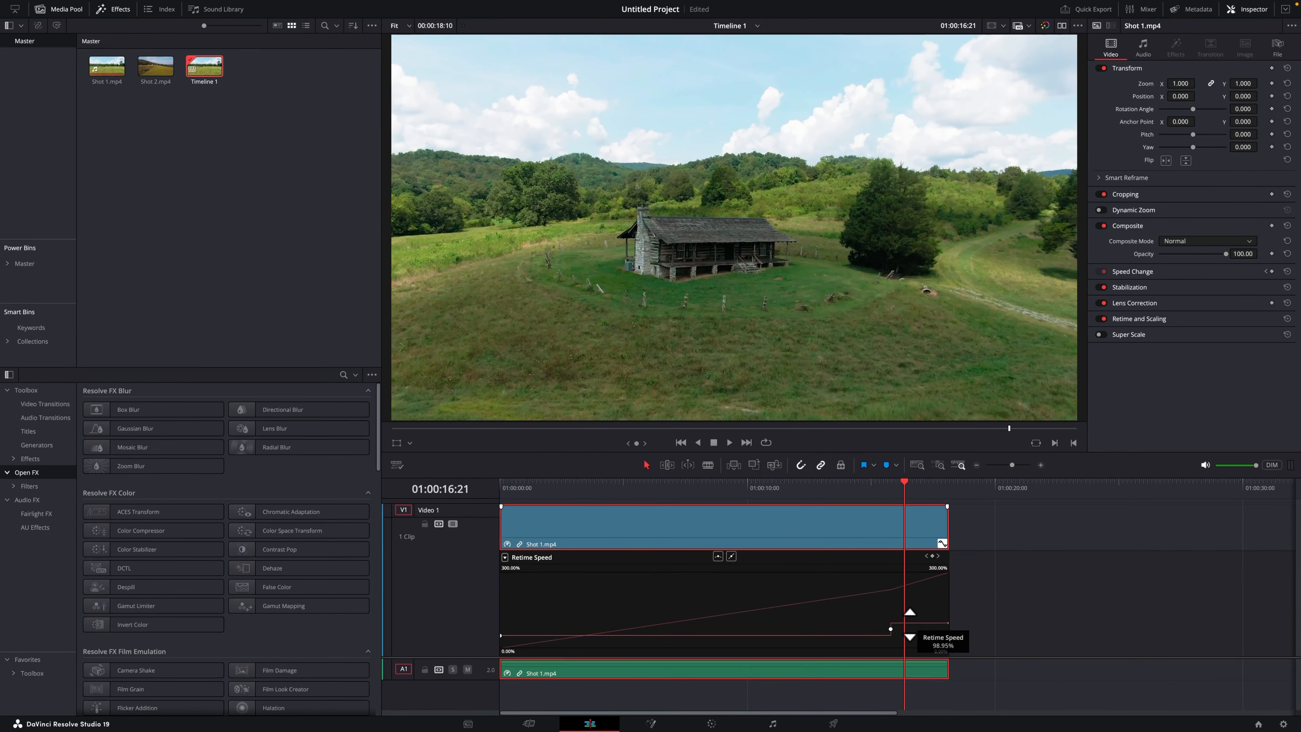
left_click_drag(910, 624, 888, 354)
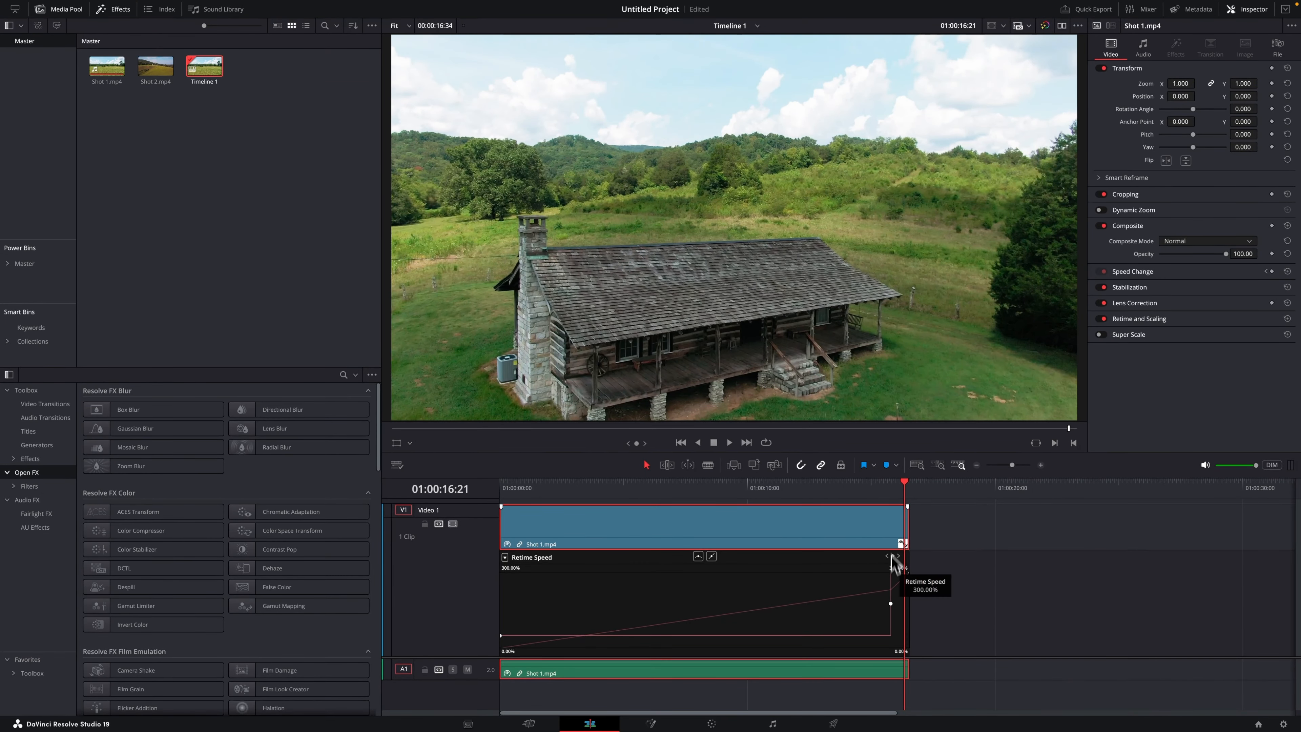
Smooth the Shot 1 speed keyframe into an eased curve, widen its handles and play the ramp
left_click_drag(882, 486, 871, 491)
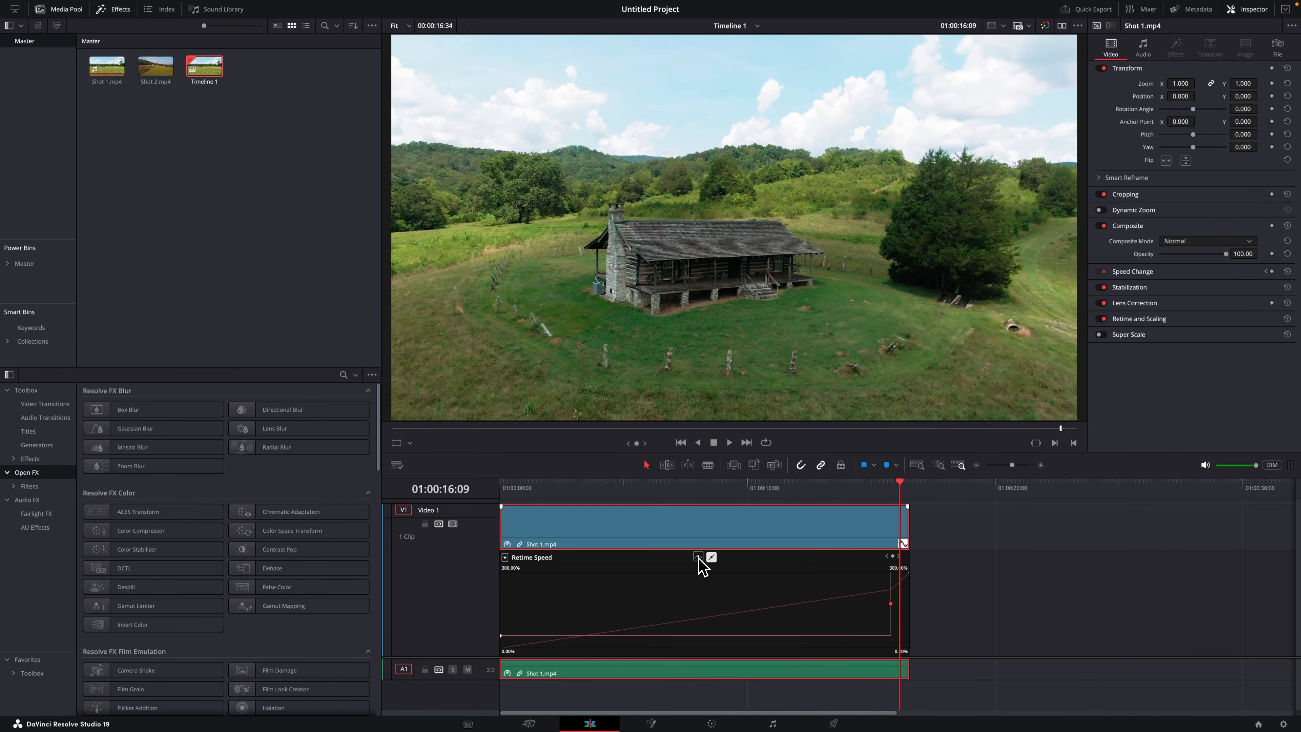
left_click_drag(890, 606, 870, 604)
left_click(864, 491)
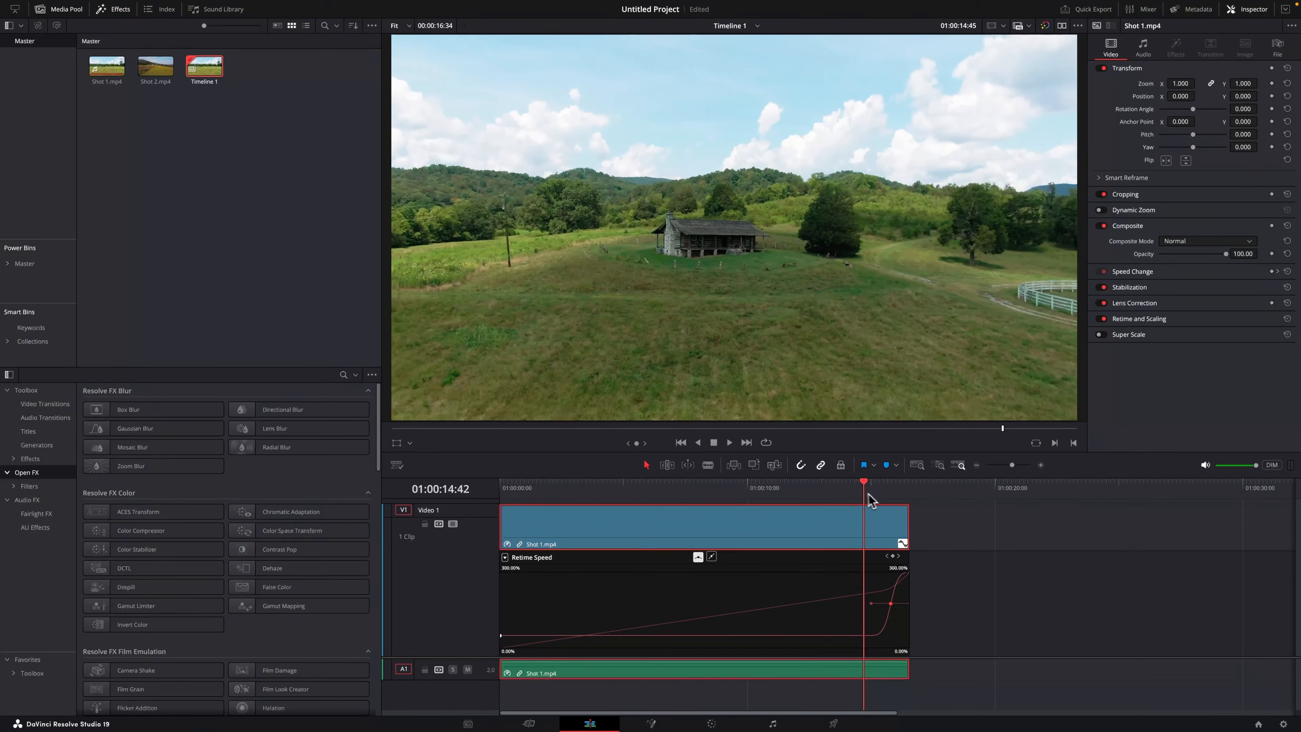
key("space")
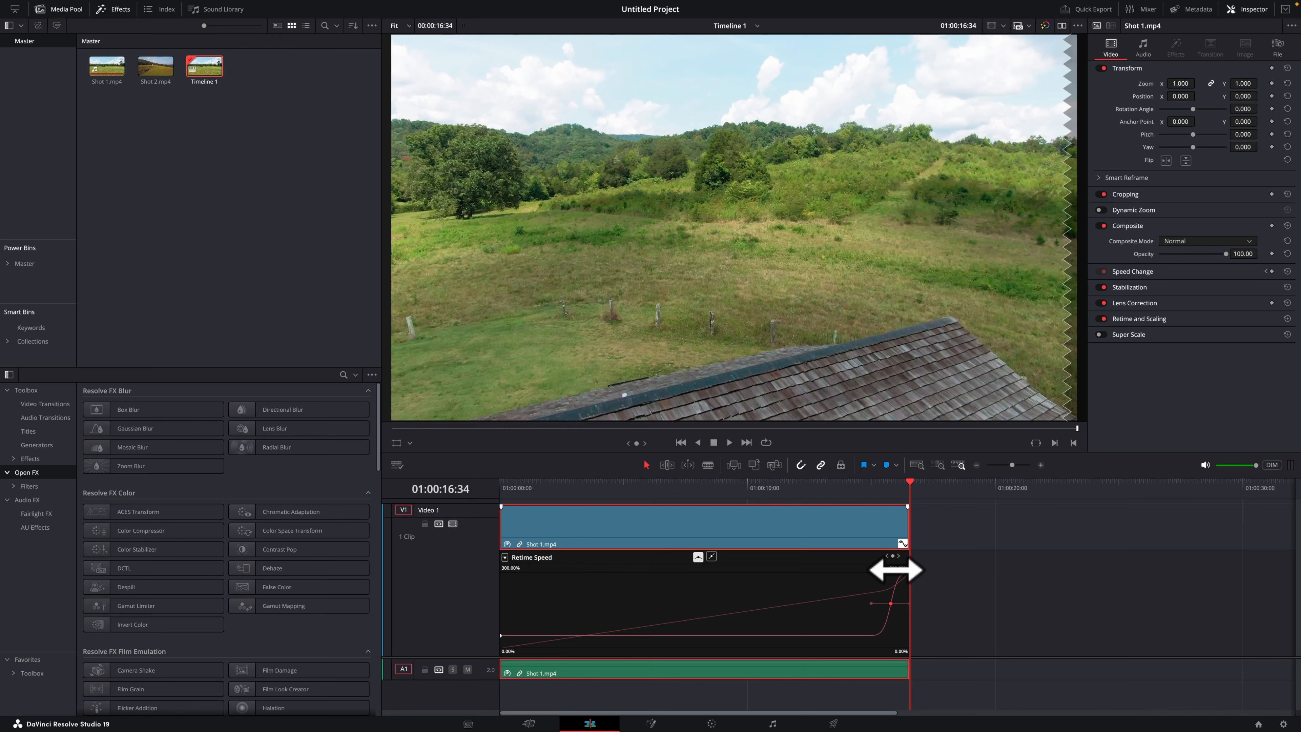
Extend the Shot 1 retime speed range to 835%, raise the section after the keyframe to about that speed and scrub through it
left_click_drag(895, 569, 950, 571)
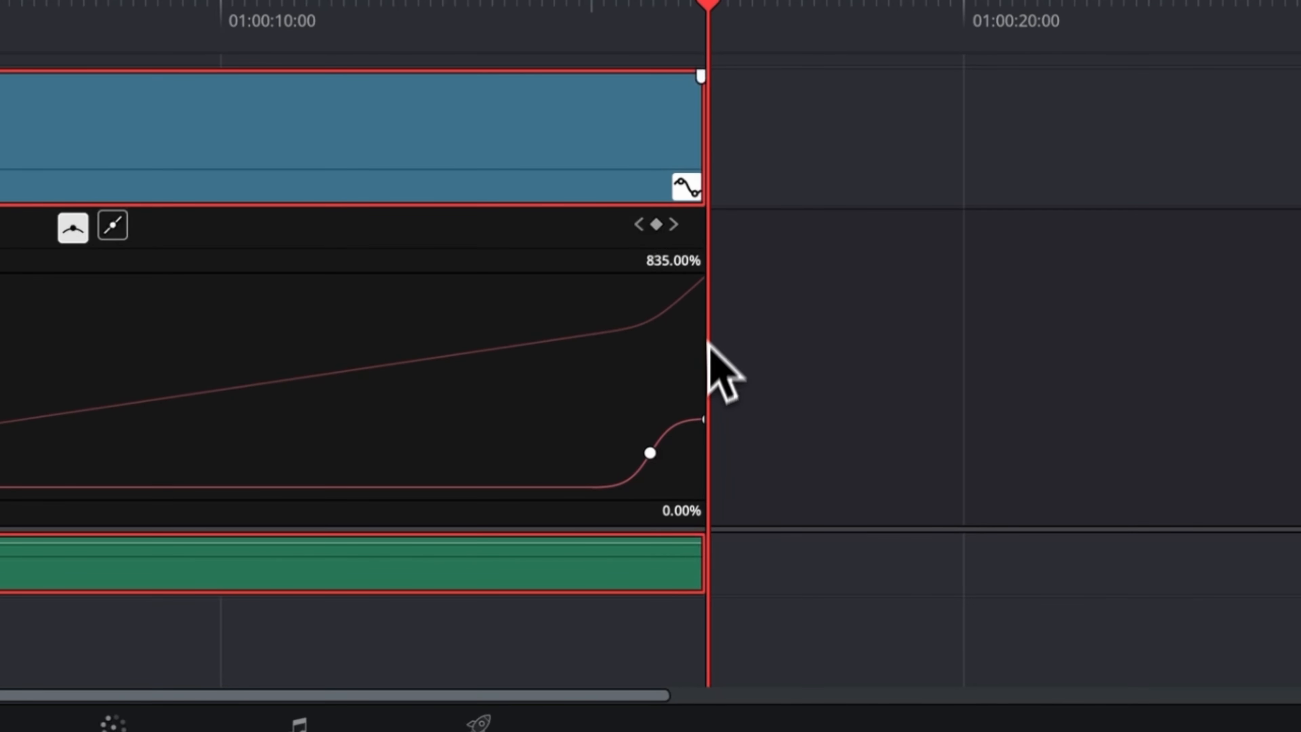
left_click_drag(692, 422, 668, 282)
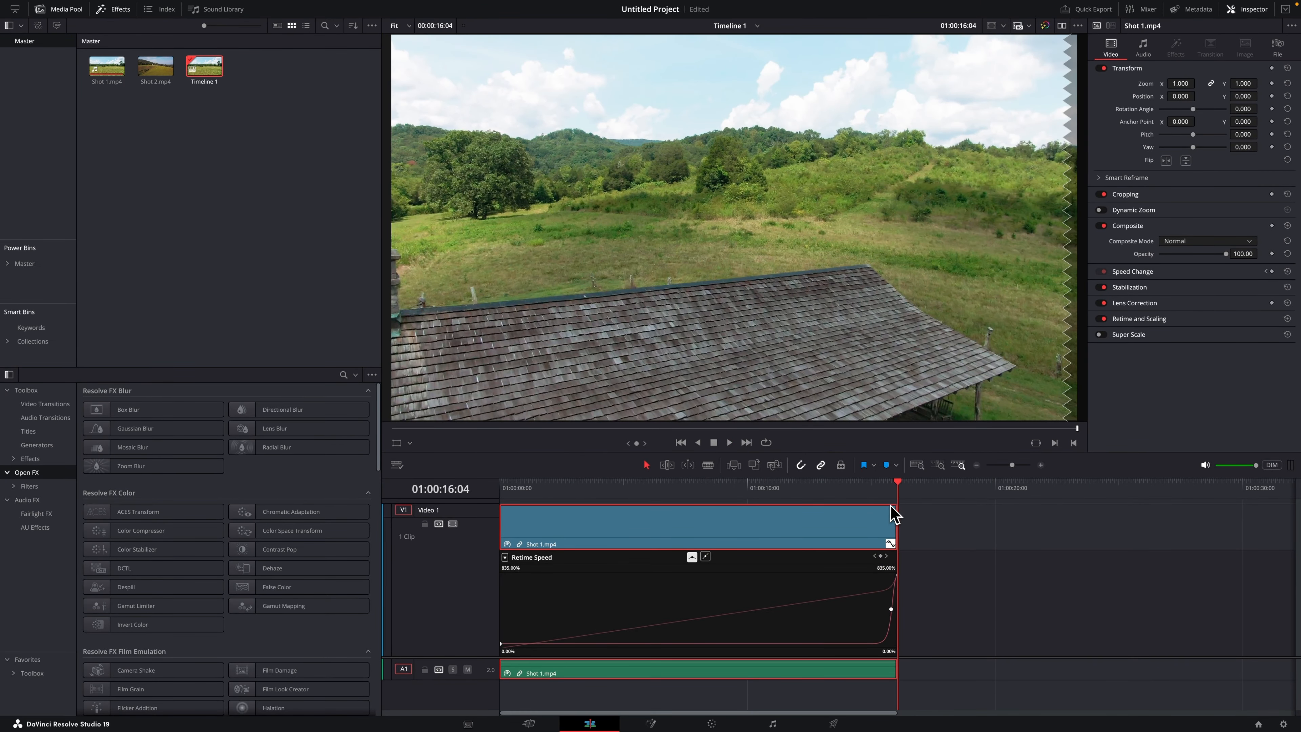
mouse_move(896, 486)
left_mouse_down()
mouse_move(772, 486)
mouse_move(897, 489)
left_mouse_up()
left_click_drag(902, 490, 823, 492)
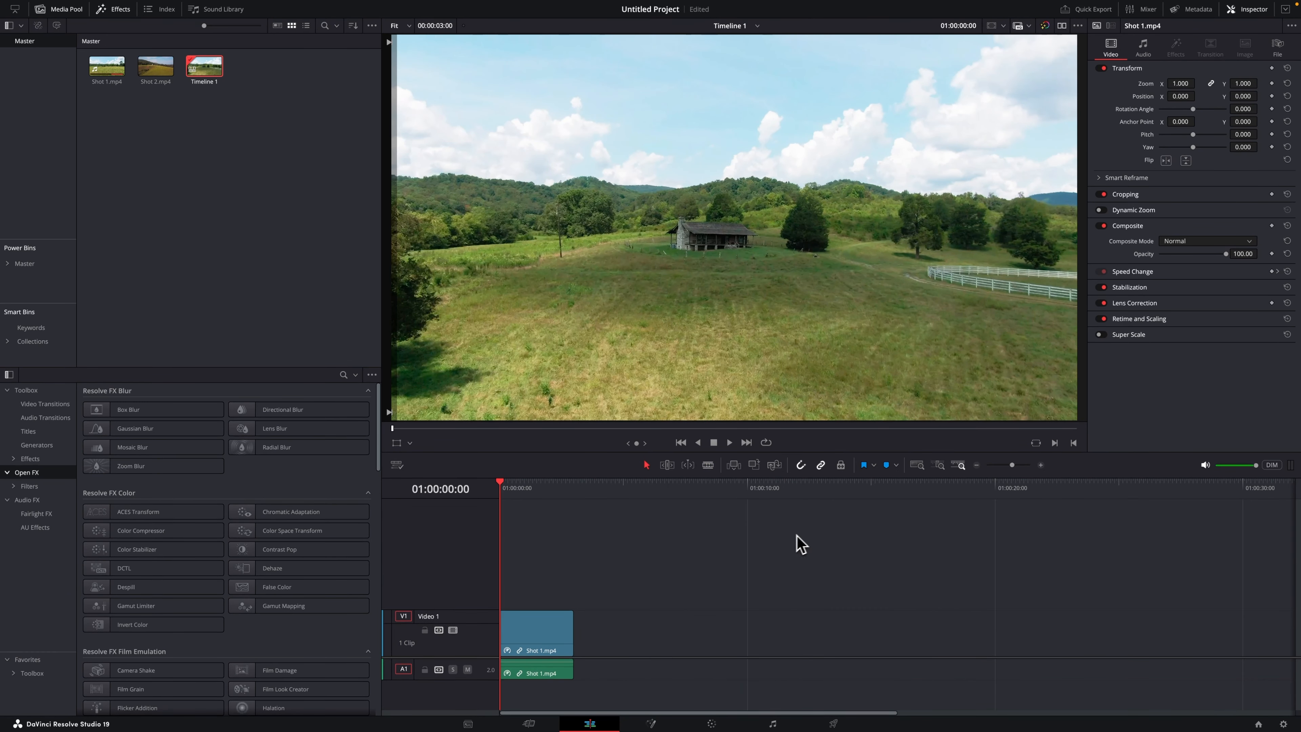
Show the retime curve on the shortened Shot 1 clip and play back its speed ramp
right_click(527, 647)
left_click(563, 446)
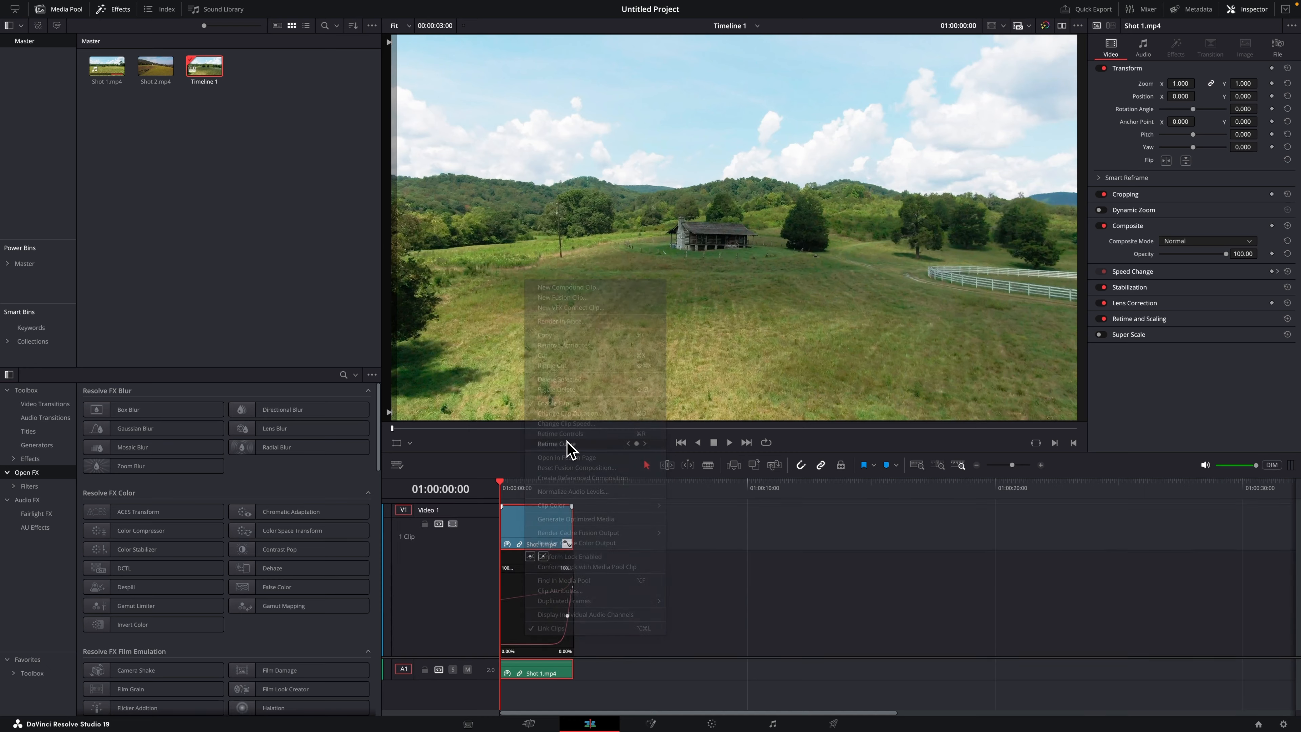
key("super+equal")
key("super+equal")
key("space")
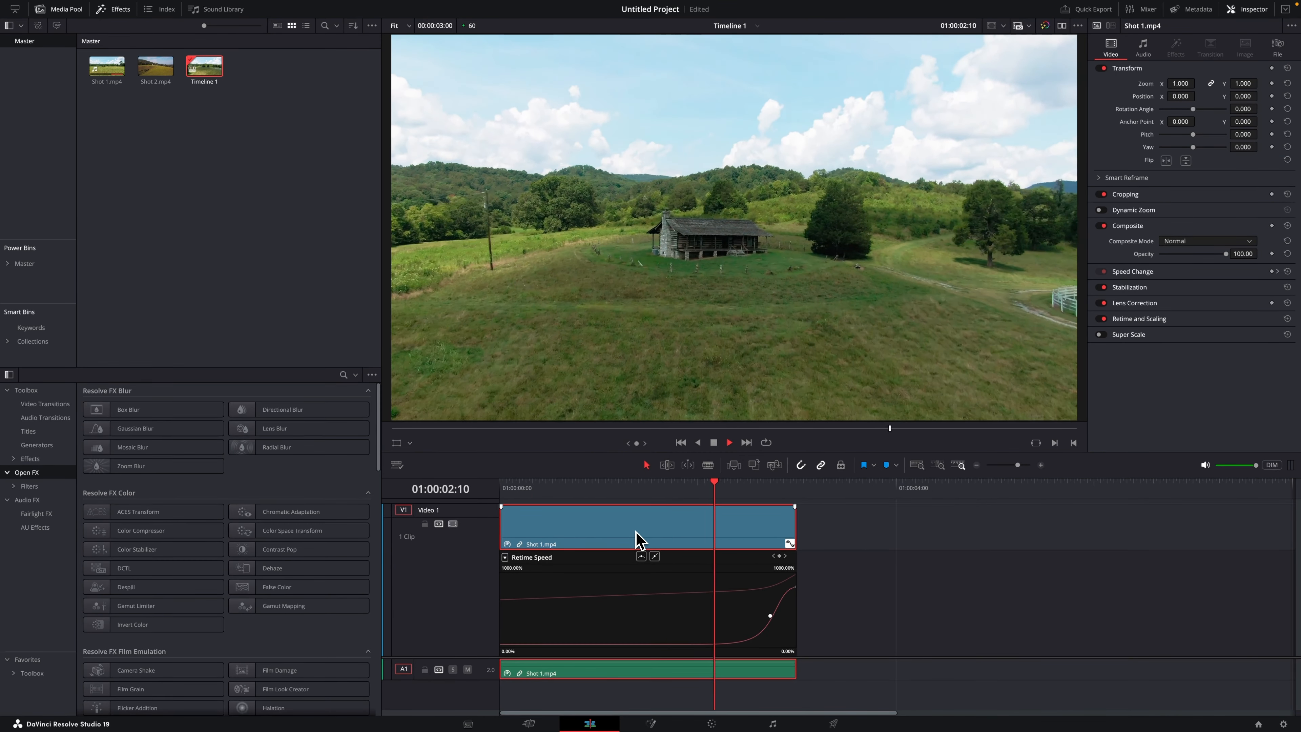
key("space")
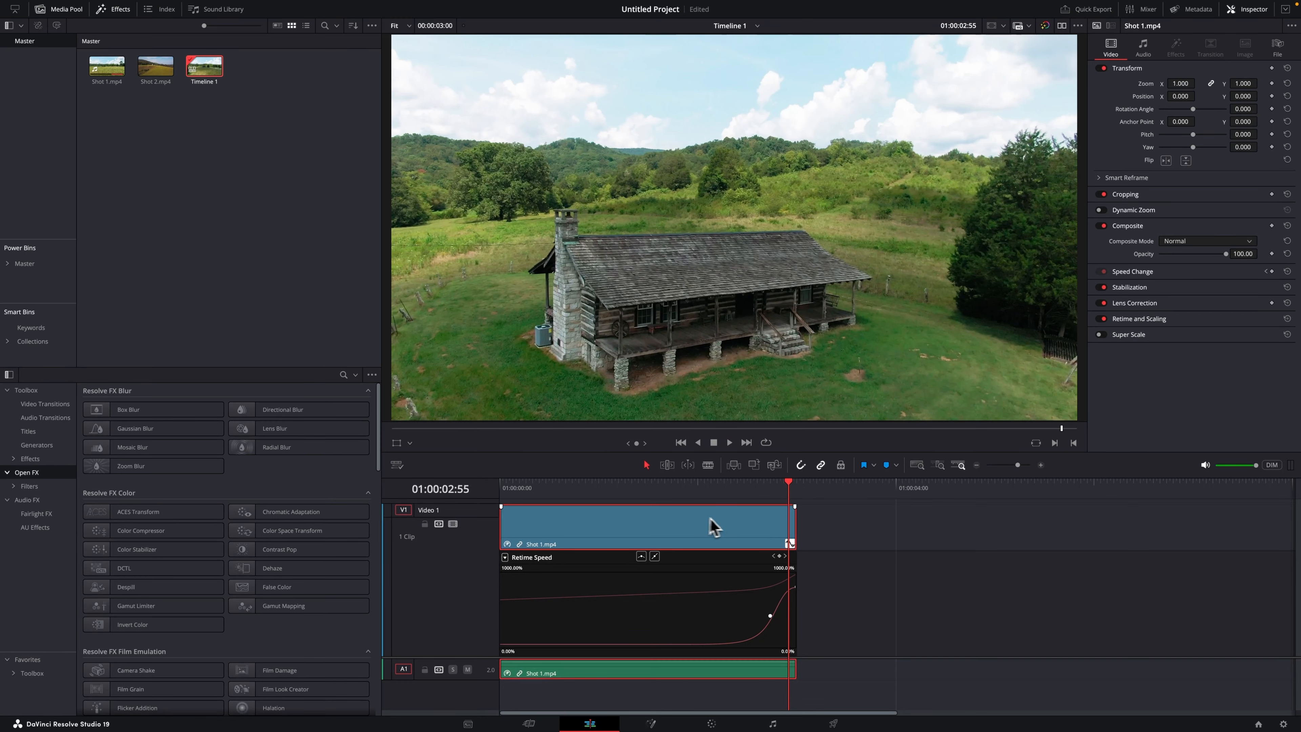
Place Shot 2.mp4 directly after Shot 1 on Video 1 and show its retime curve
left_click_drag(156, 65, 797, 523)
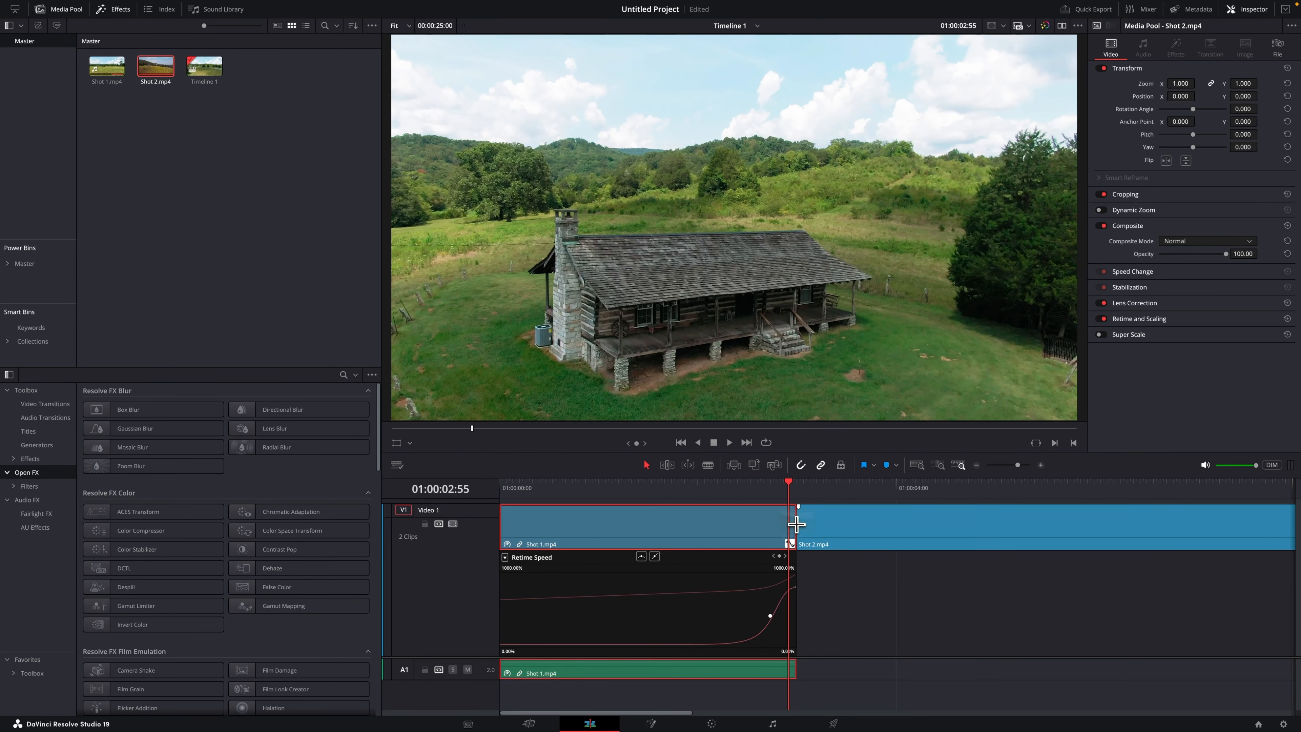
key("shift+z")
left_click(635, 487)
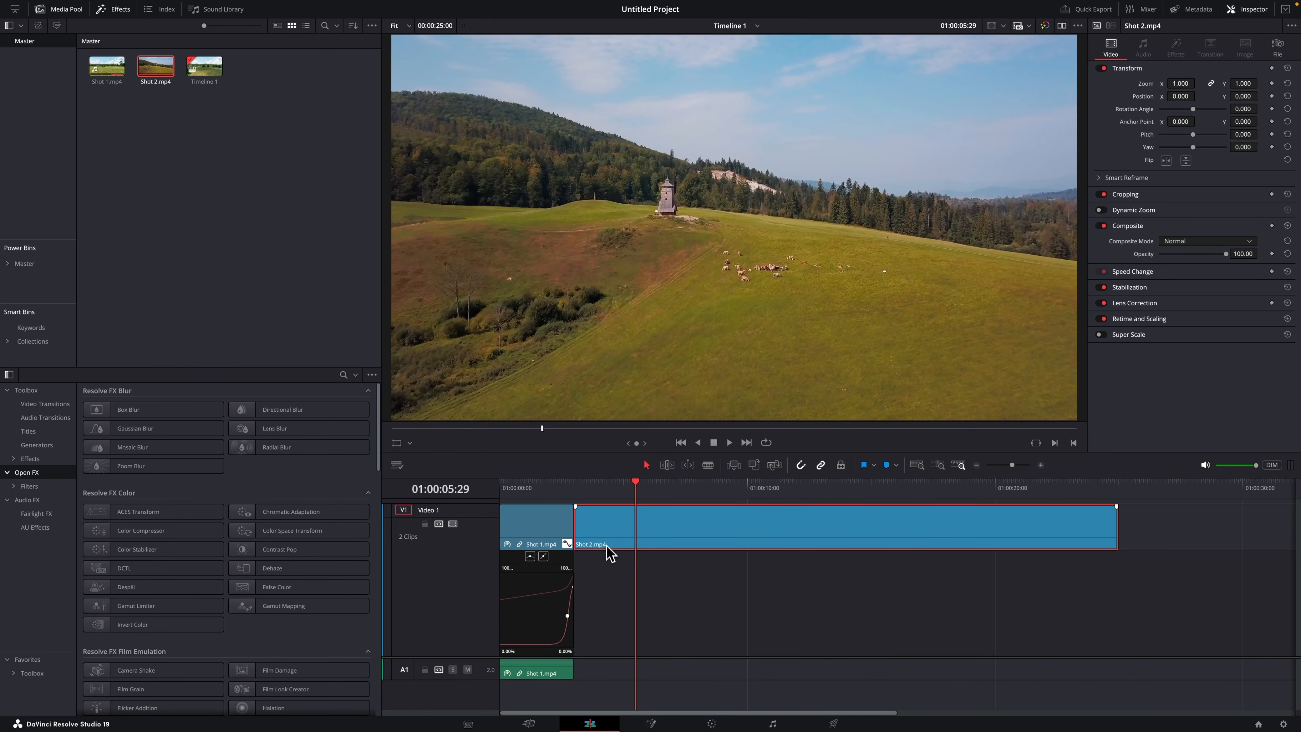
right_click(610, 528)
left_click(640, 363)
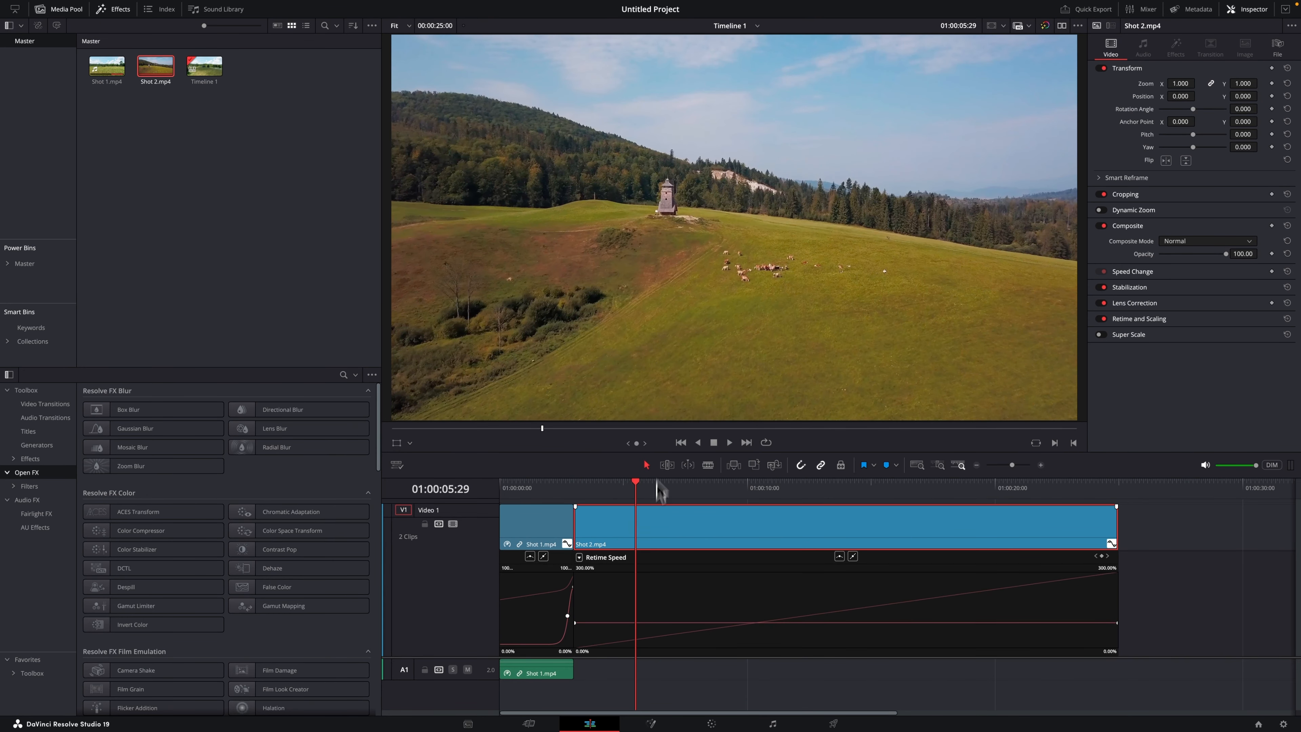
Raise the retime speed of the whole Shot 2 clip to 800%
left_click_drag(635, 486, 576, 490)
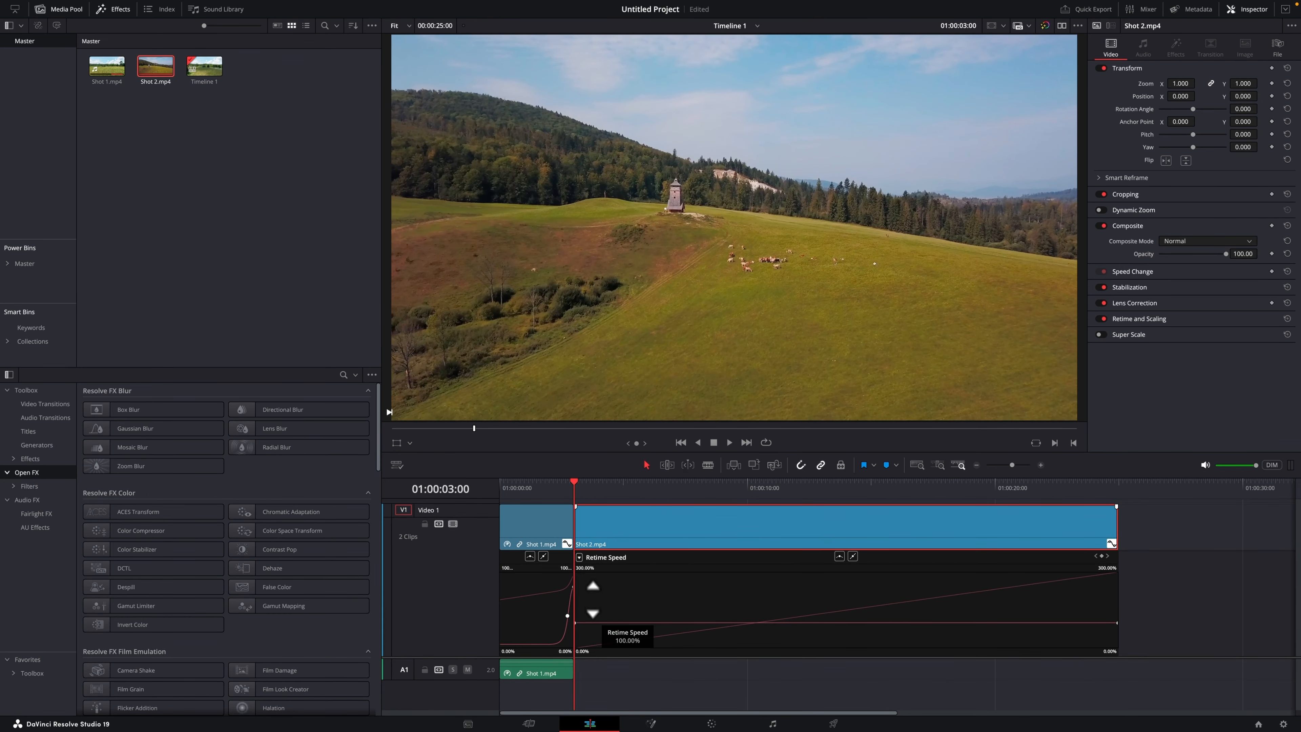
left_click_drag(583, 624, 593, 348)
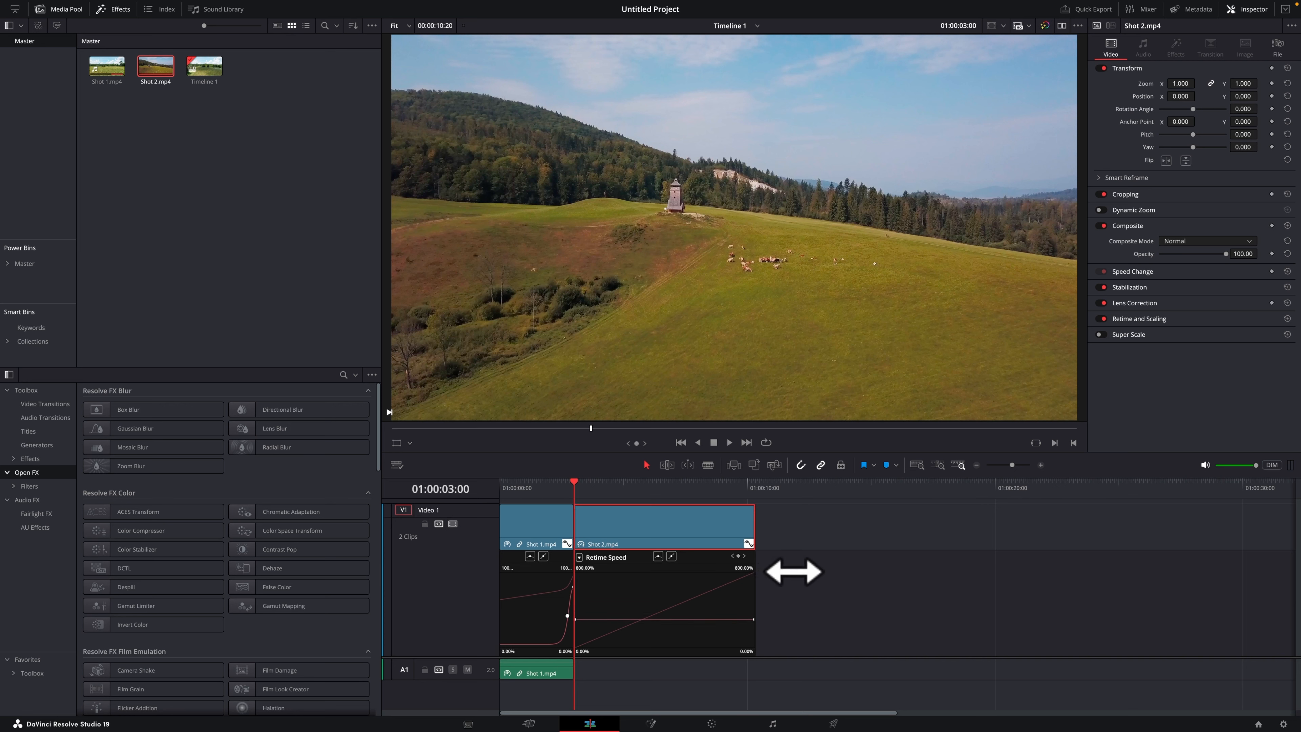
left_click_drag(720, 619, 665, 651)
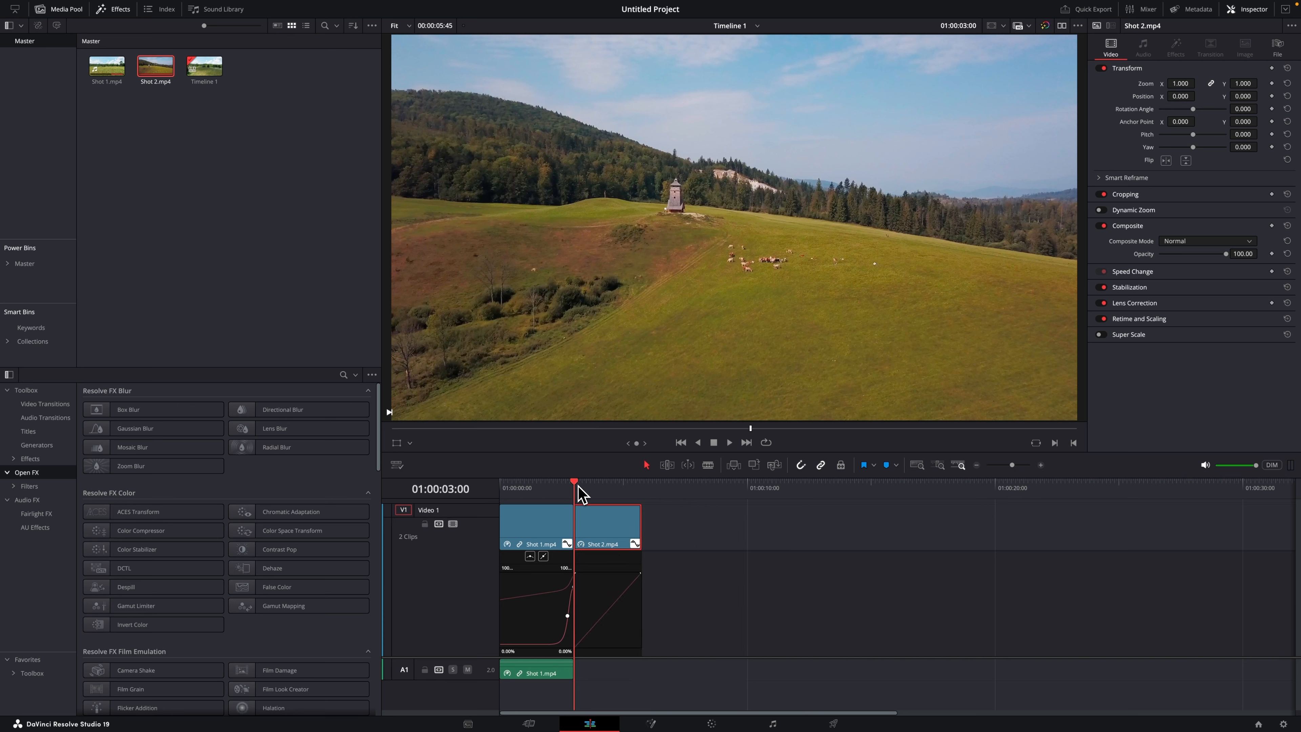
Add a speed keyframe near the start of Shot 2 at 01:00:03:21 and lower the retime speed after it to about 50%
left_click_drag(577, 487, 585, 487)
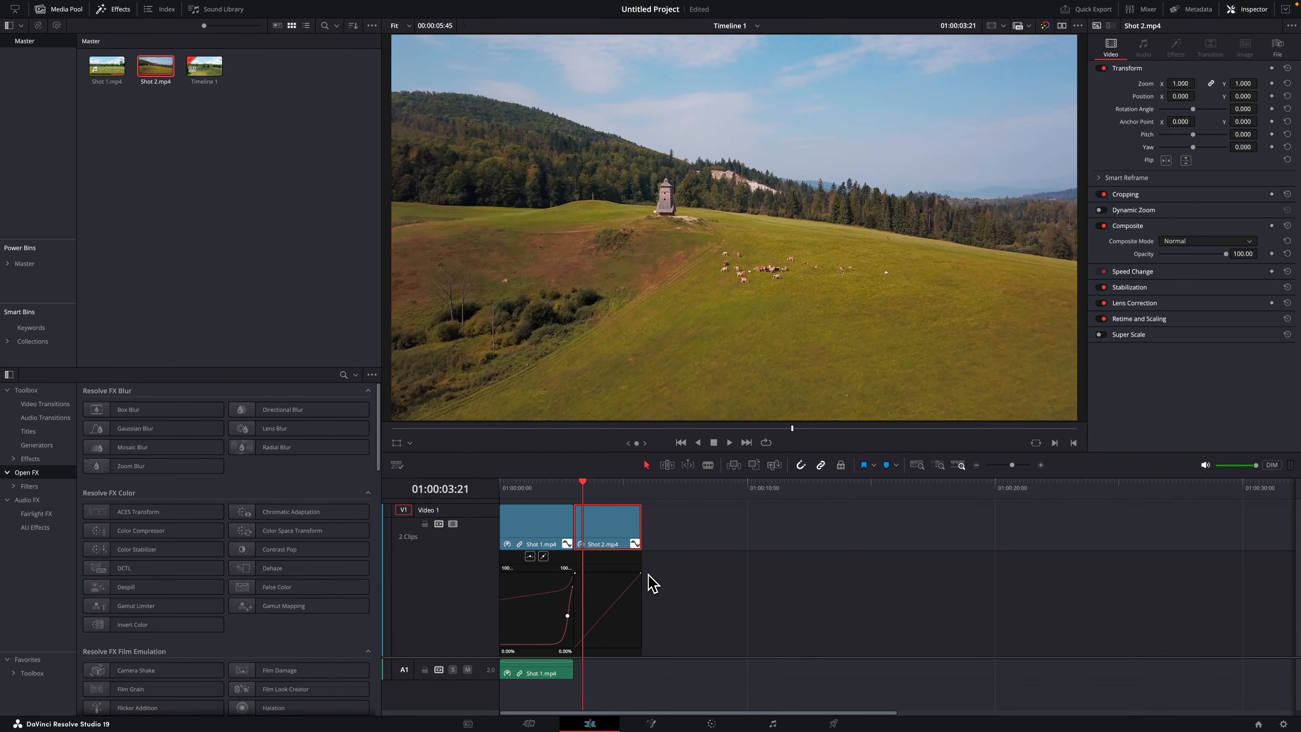
key("super+equal")
key("super+equal")
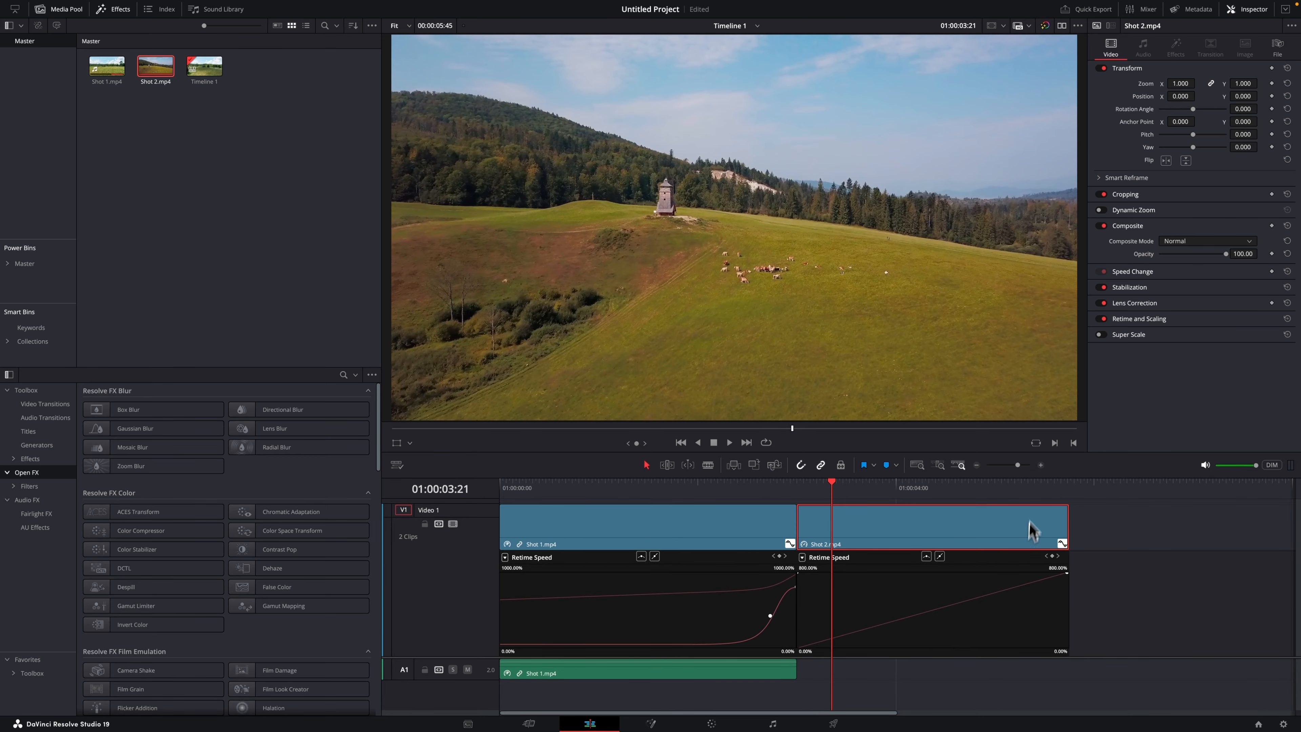
left_click_drag(1018, 465, 1019, 466)
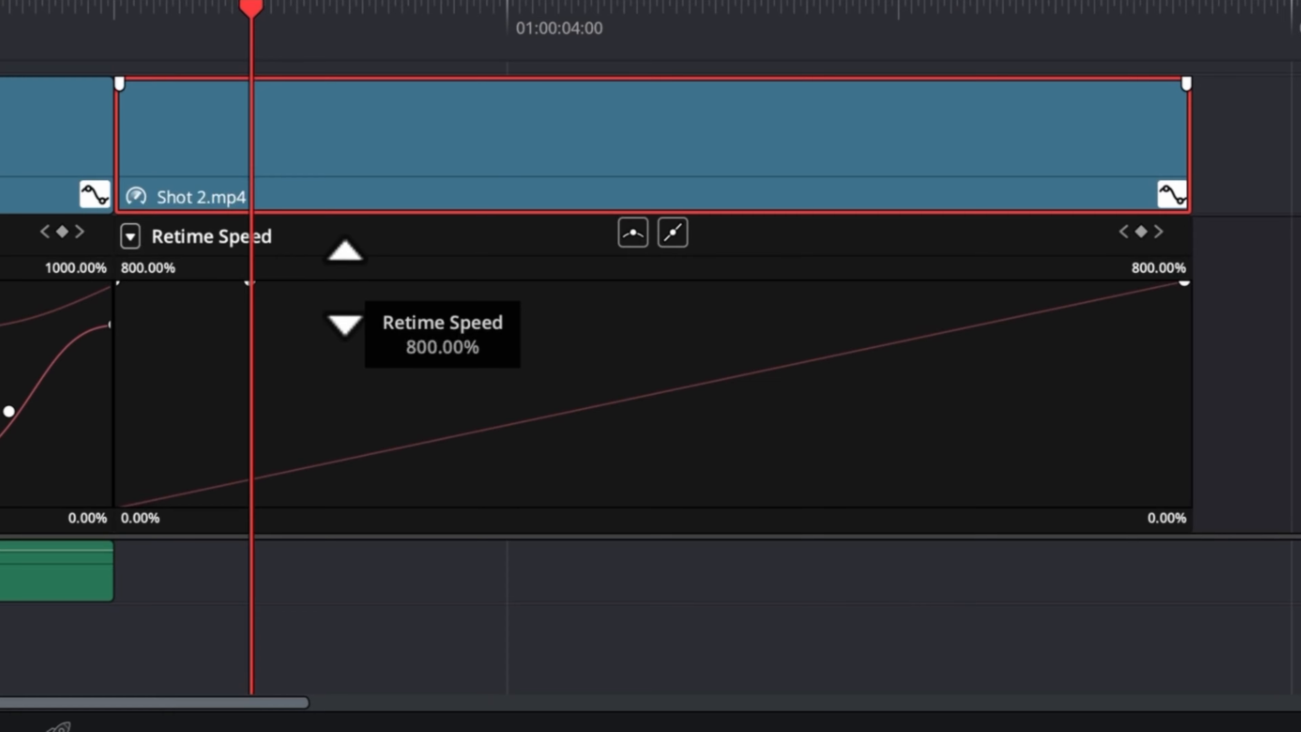
left_click_drag(344, 287, 340, 723)
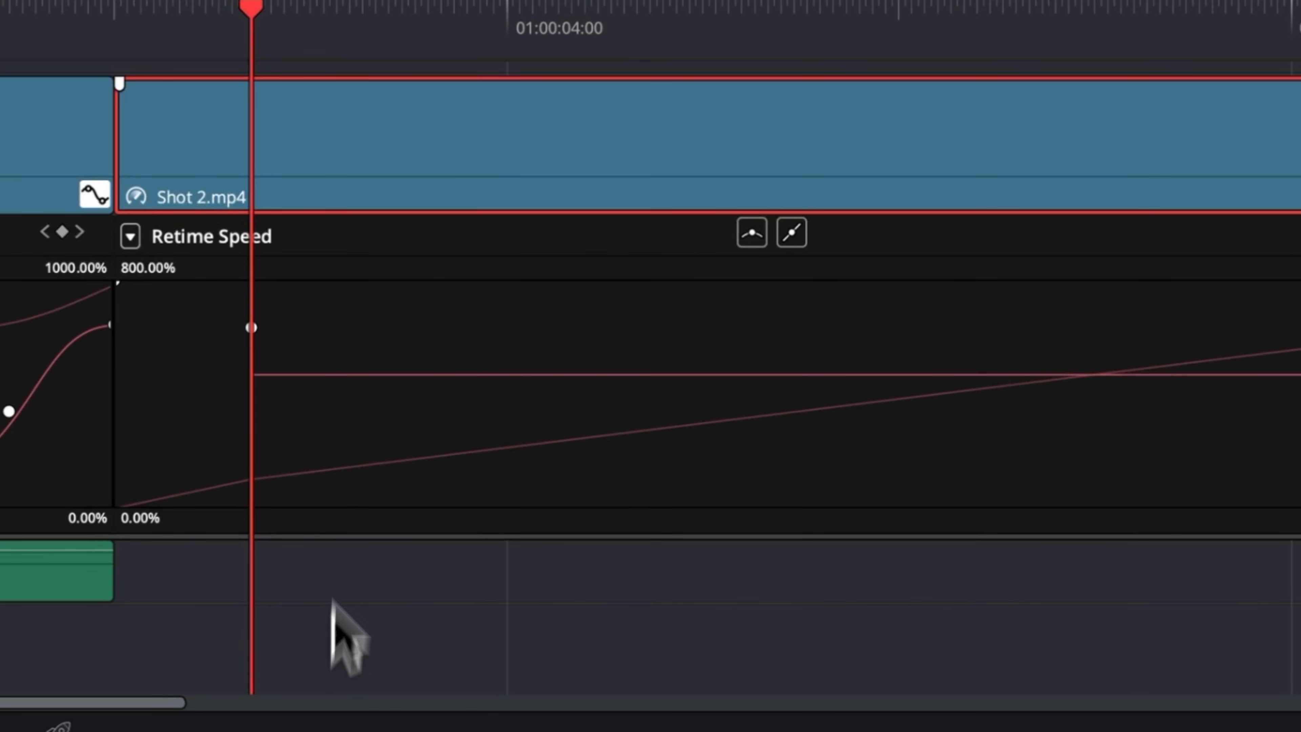
left_click_drag(354, 379, 372, 692)
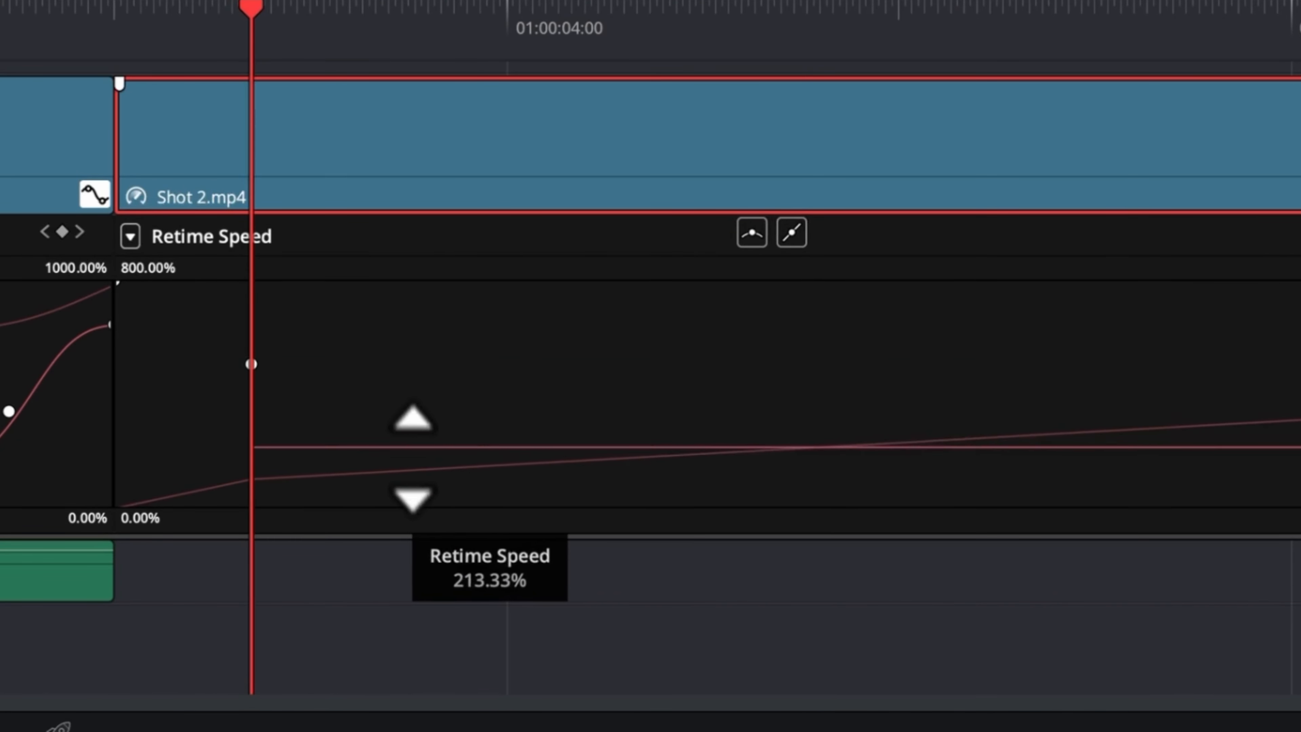
left_click_drag(413, 459, 447, 731)
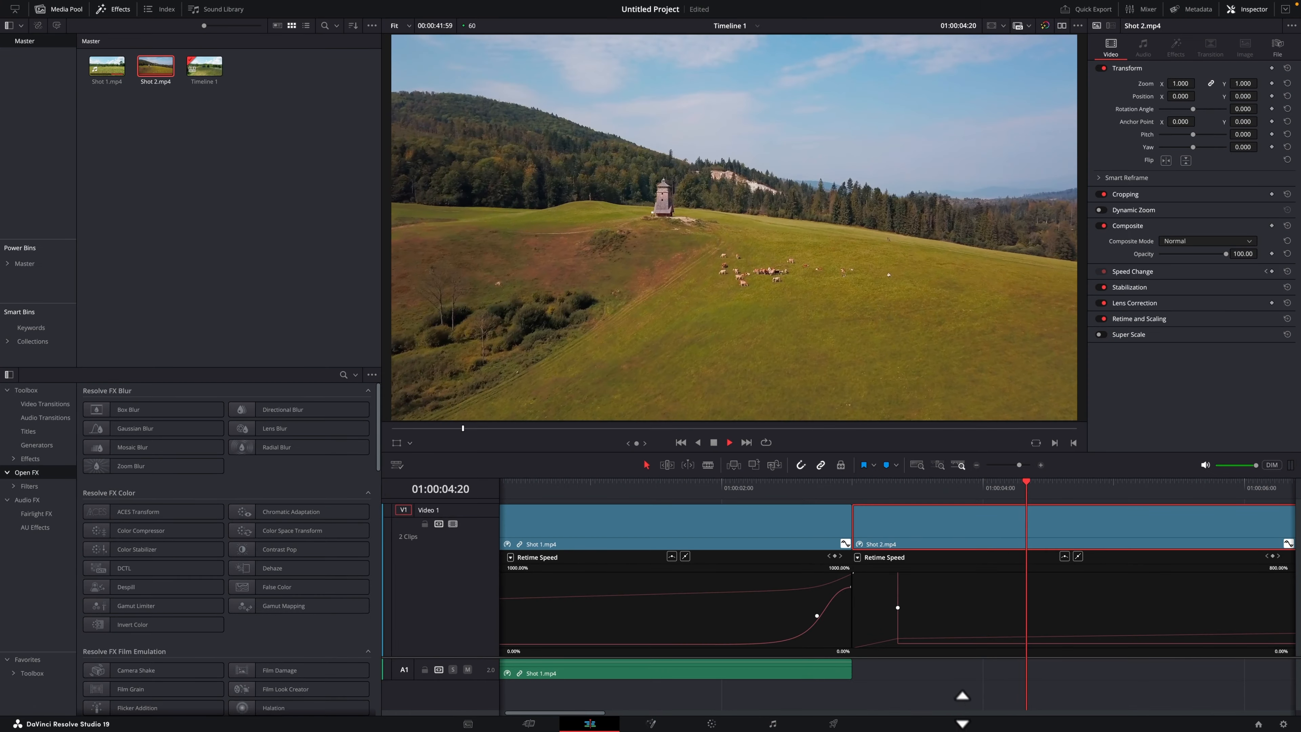
Play back the cut from Shot 1 into Shot 2 to check the speed change
left_click(831, 488)
key("space")
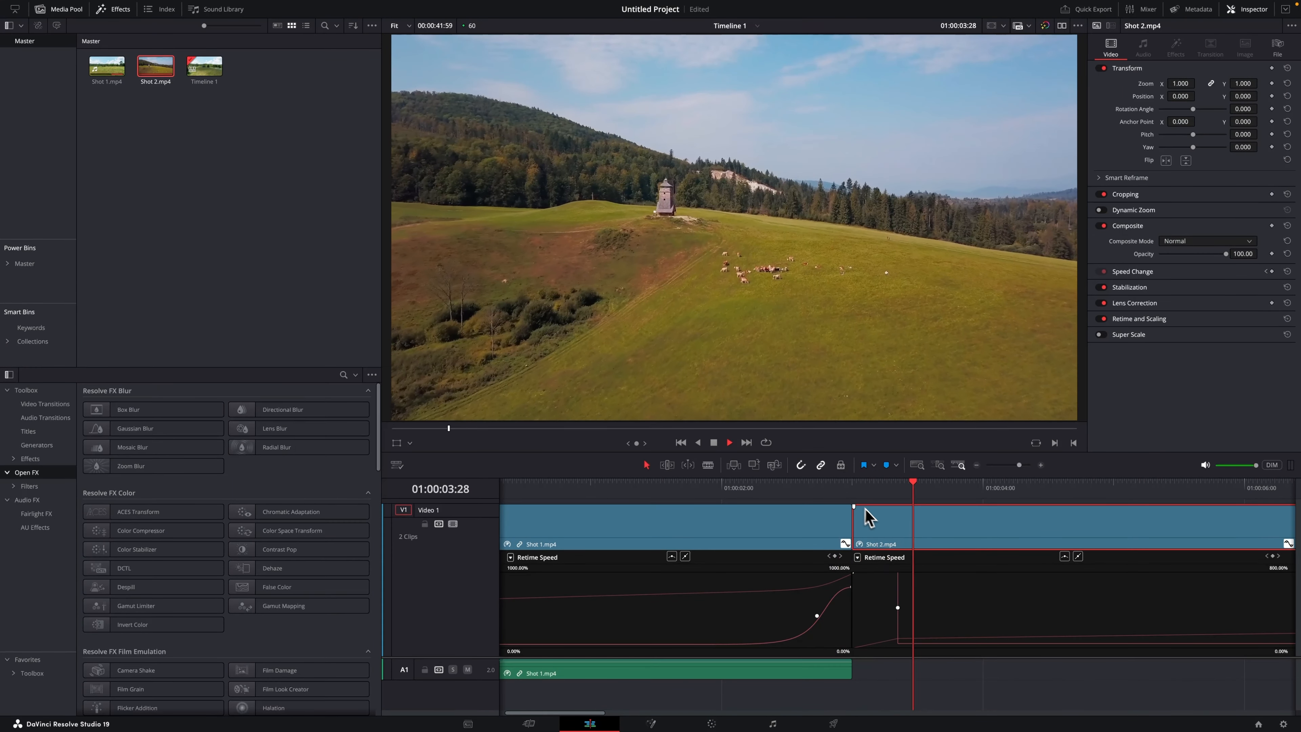
key("space")
left_click(855, 487)
key("space")
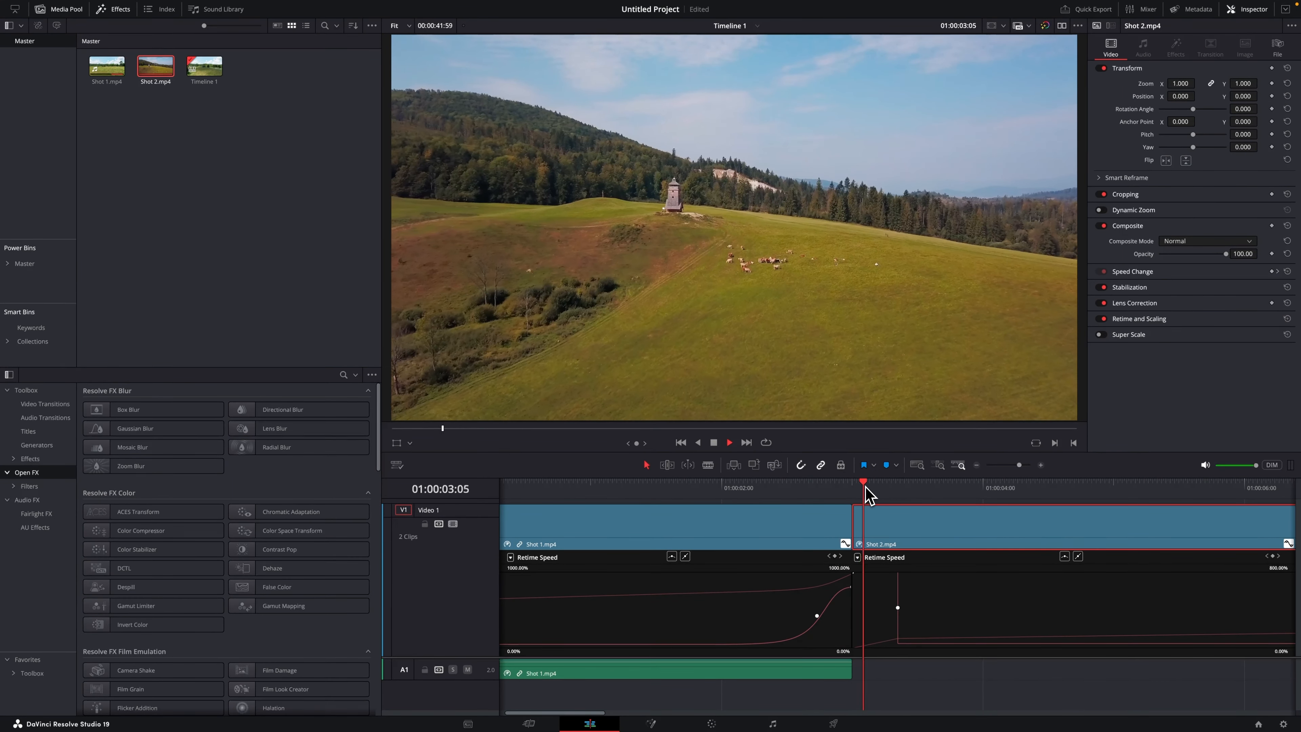
Smooth the Shot 2 speed keyframe into an eased curve, lengthen its handles and preview the ramp
left_click(897, 607)
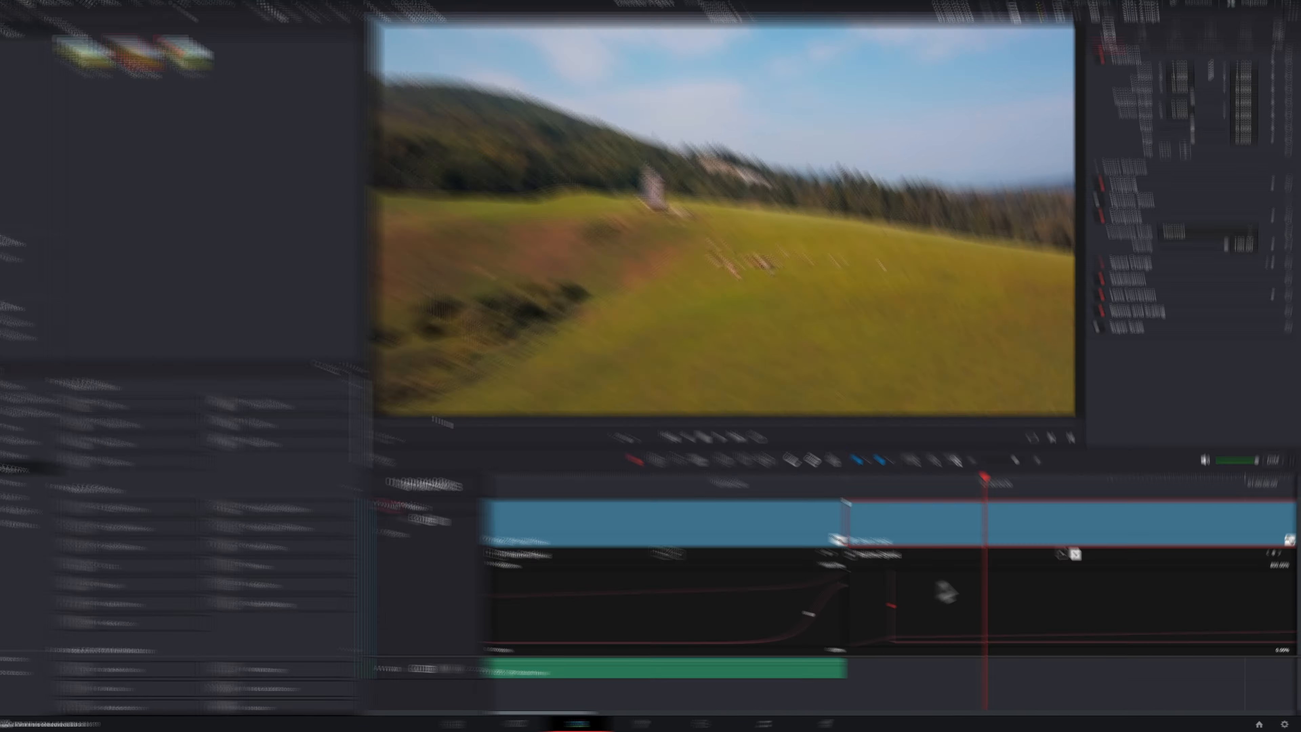
left_click(1064, 557)
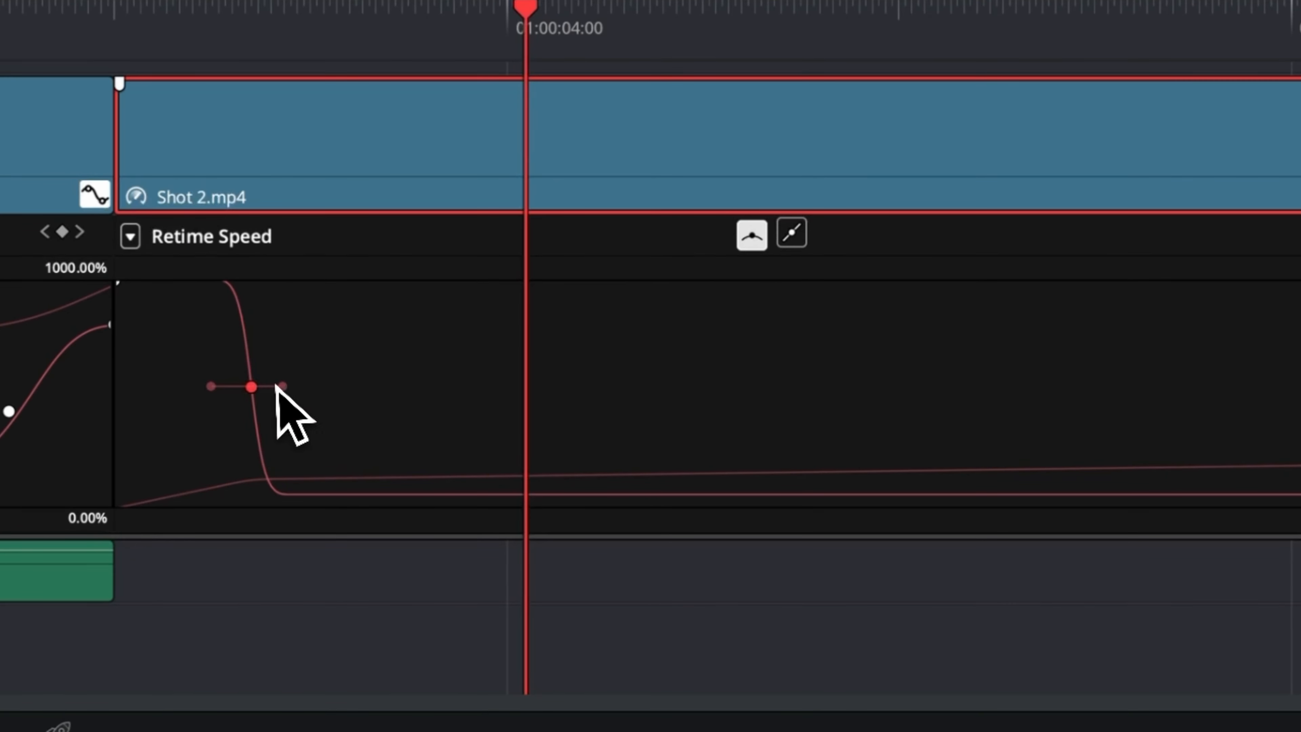
left_click_drag(276, 385, 388, 386)
left_click(1, 31)
key("space")
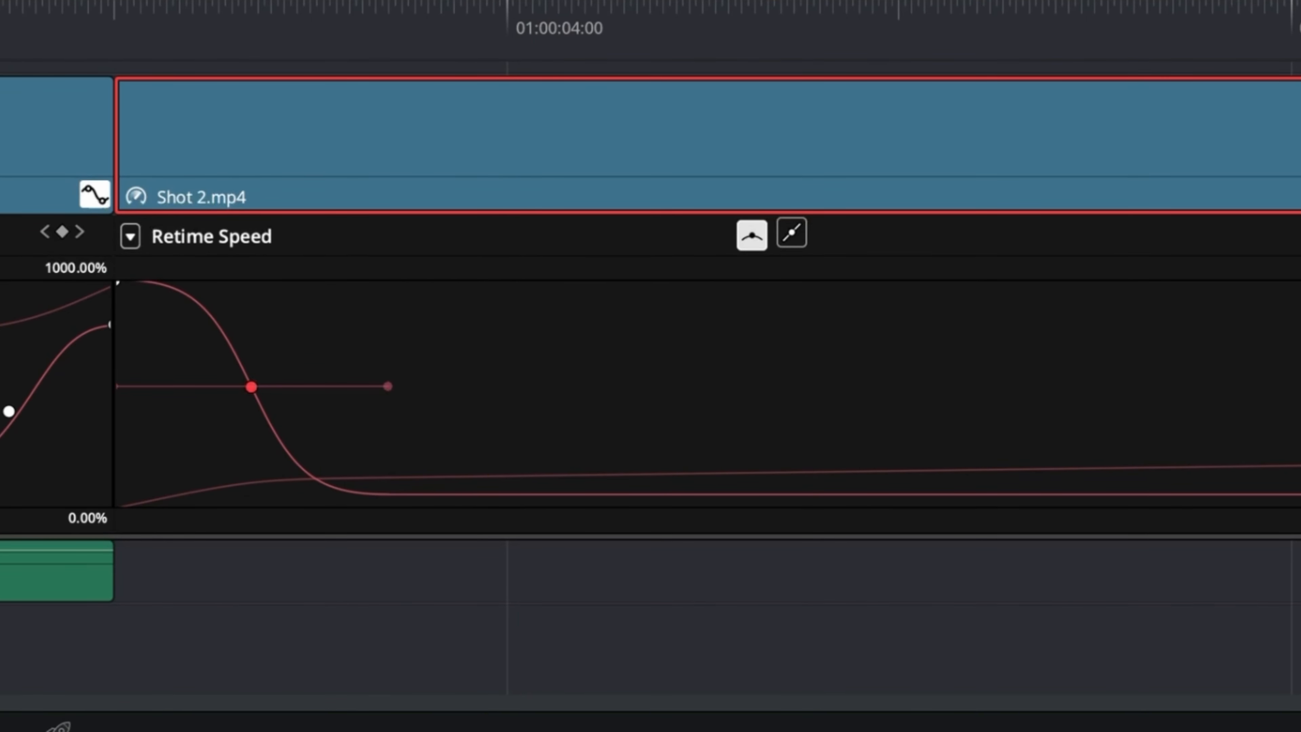
key("space")
Move the Shot 2 speed keyframe closer to the clip's start and play the transition between the two shots
left_click_drag(263, 388, 192, 386)
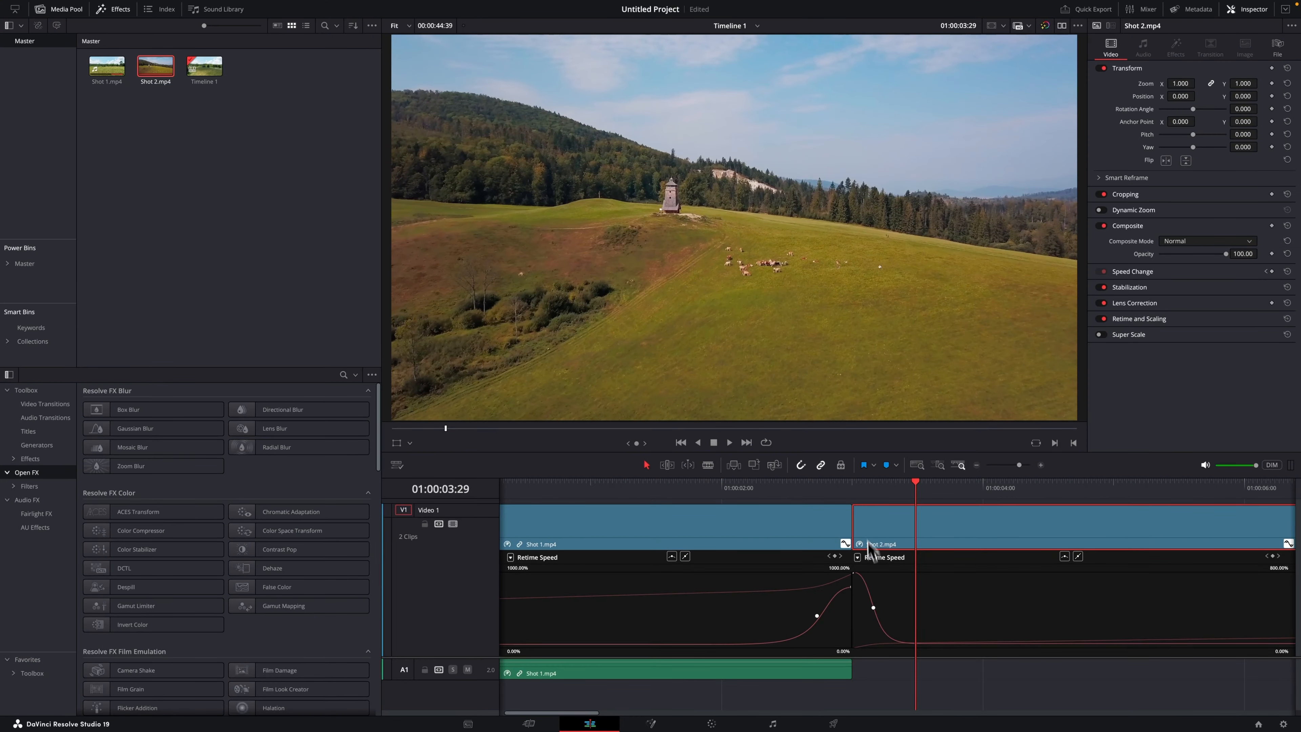
left_click(838, 488)
key("space")
left_click(820, 488)
key("space")
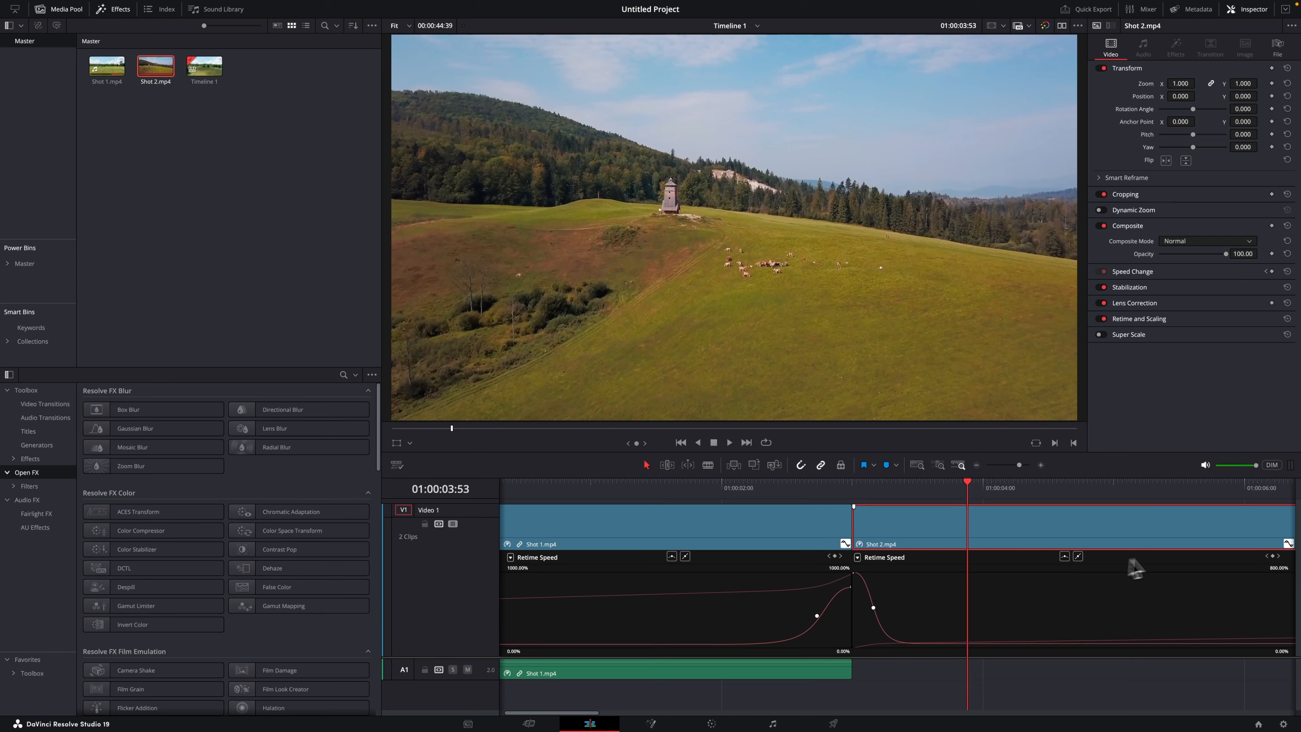
Move the Shot 2 speed keyframe away from the cut, raise the retime speed before it, and play back the ramp
left_click_drag(1279, 568, 1294, 568)
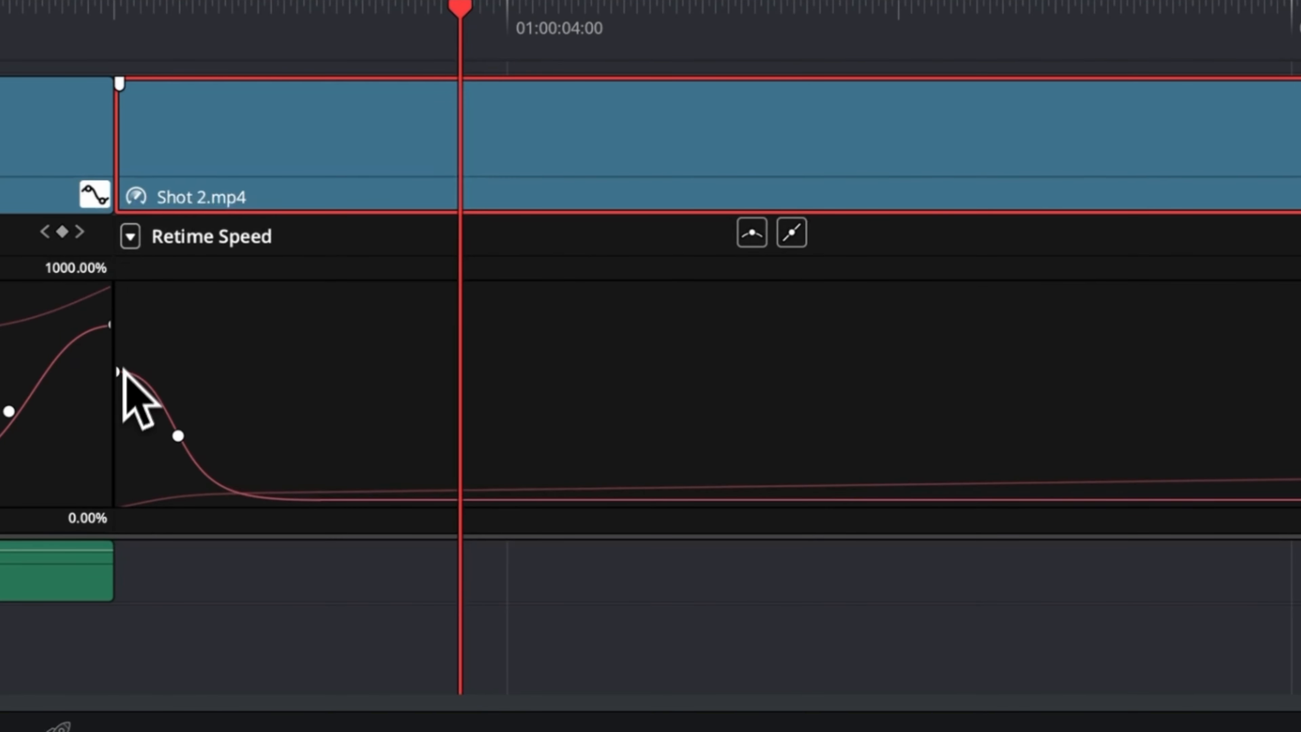
left_click_drag(183, 435, 264, 440)
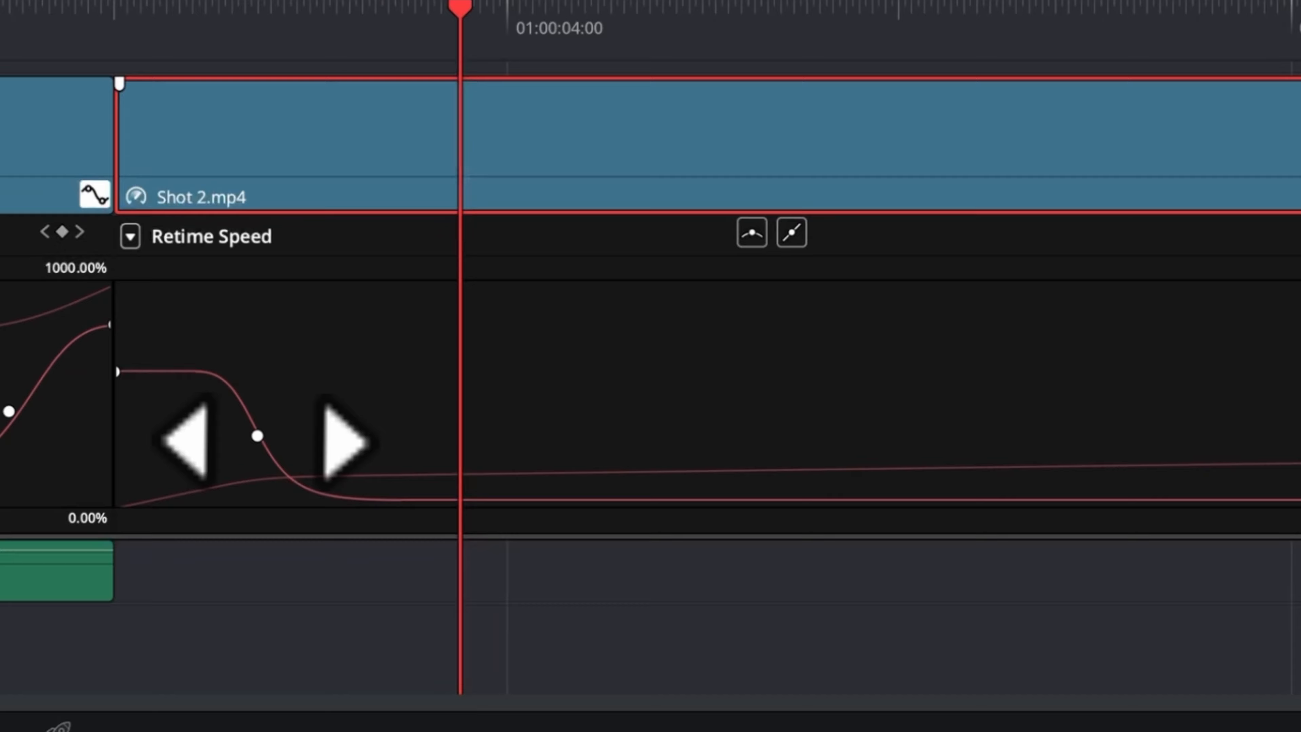
left_click_drag(168, 372, 217, 0)
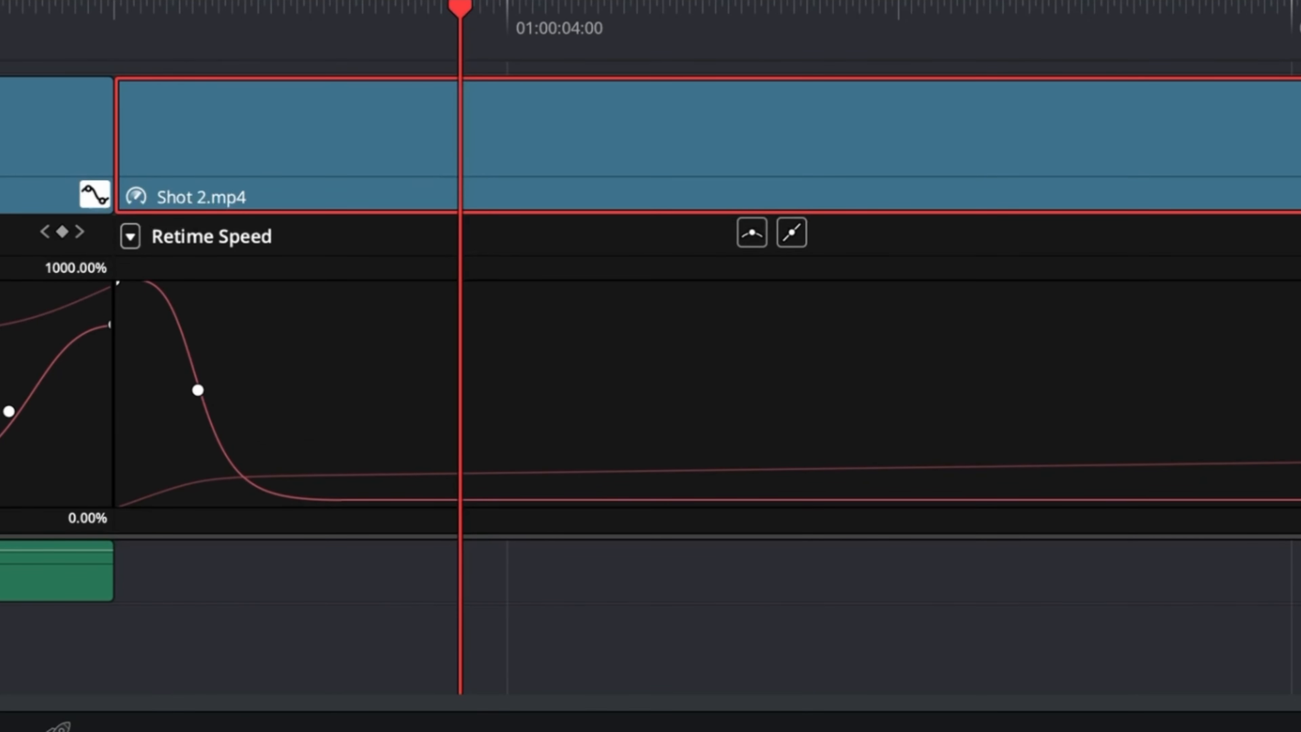
left_click(72, 33)
key("space")
key("space")
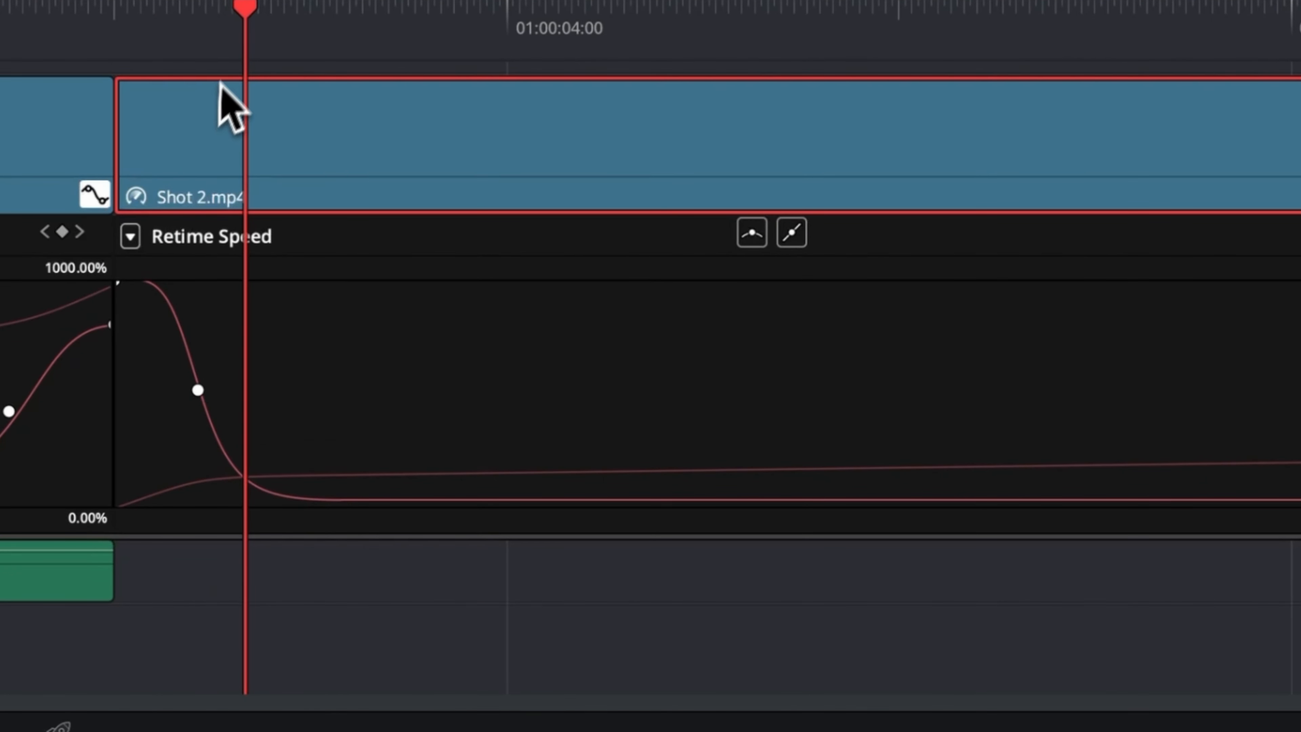
Try further retime speed adjustments at the start of Shot 2 and undo them
left_click(160, 43)
key("ctrl+z")
key("ctrl+z")
key("ctrl+z")
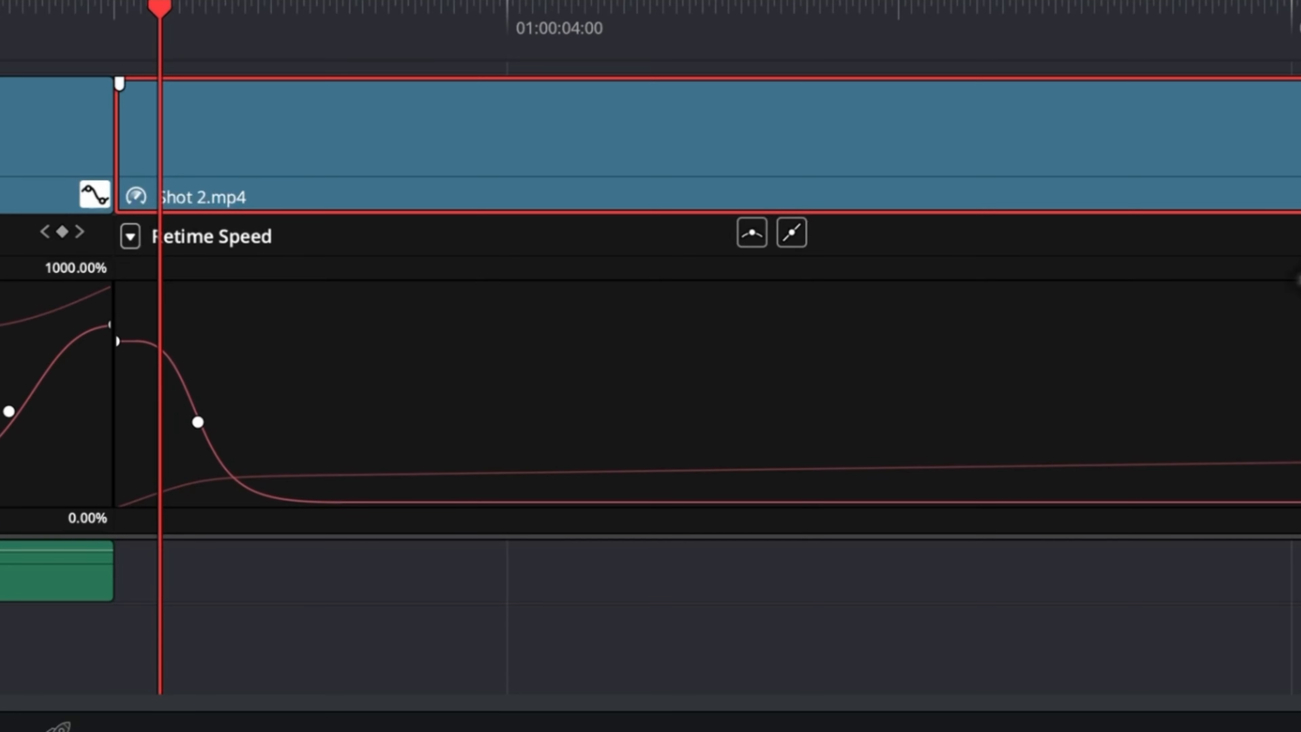
left_click_drag(131, 345, 131, 248)
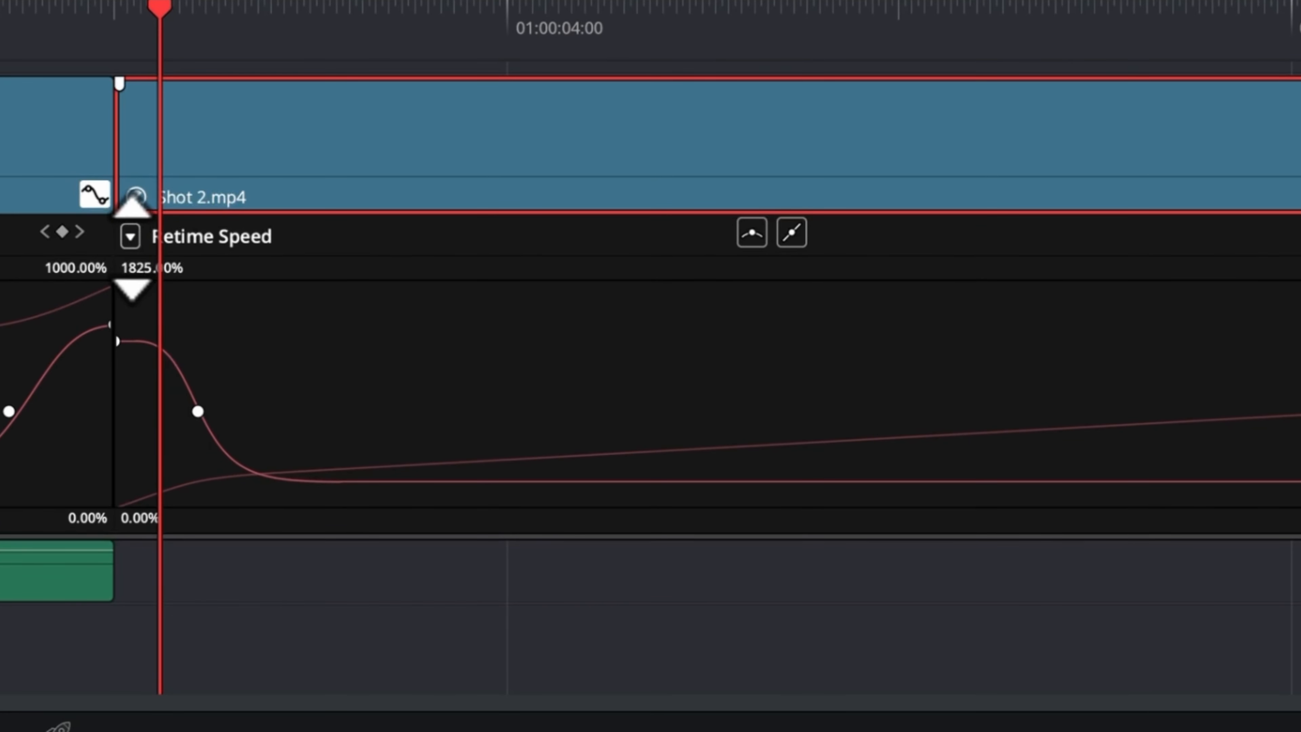
key("ctrl+z")
left_click(125, 330)
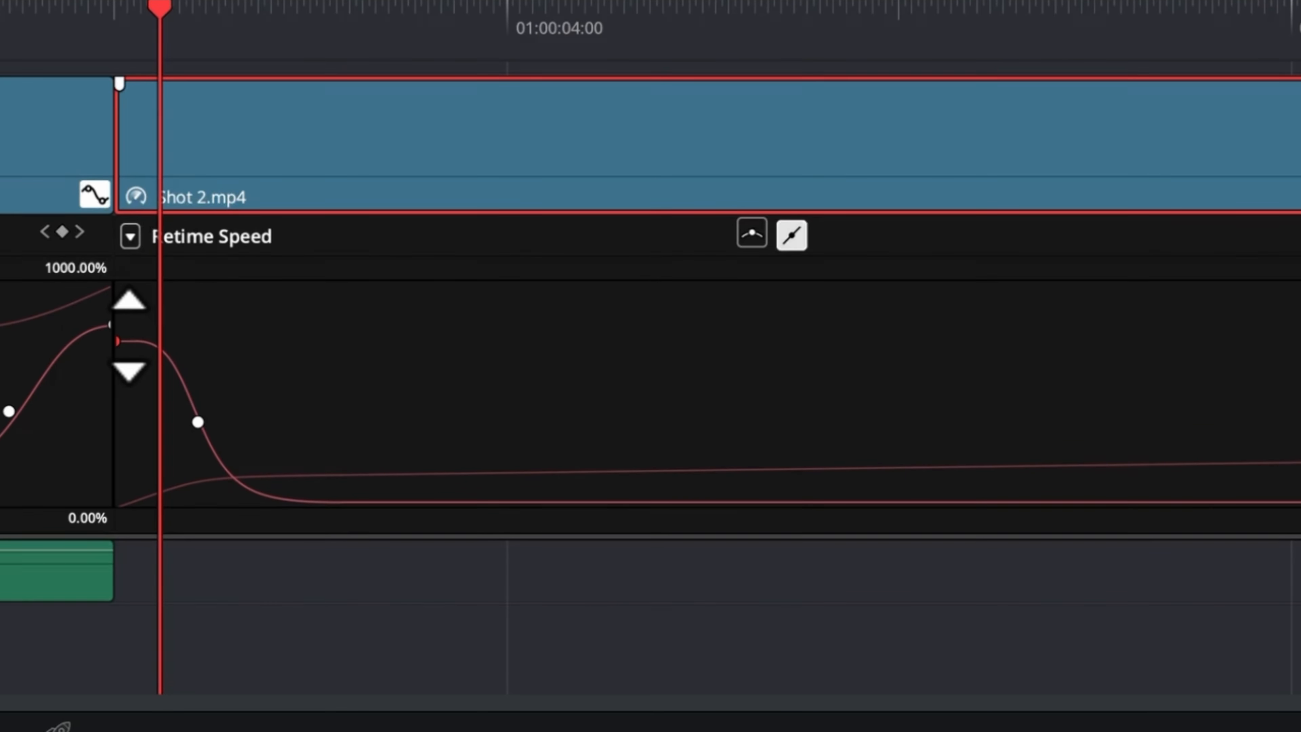
left_click_drag(128, 336, 128, 256)
key("ctrl+z")
Lengthen the fast opening section of Shot 2 by moving its speed keyframe later, and play the transition
left_click_drag(198, 421, 298, 425)
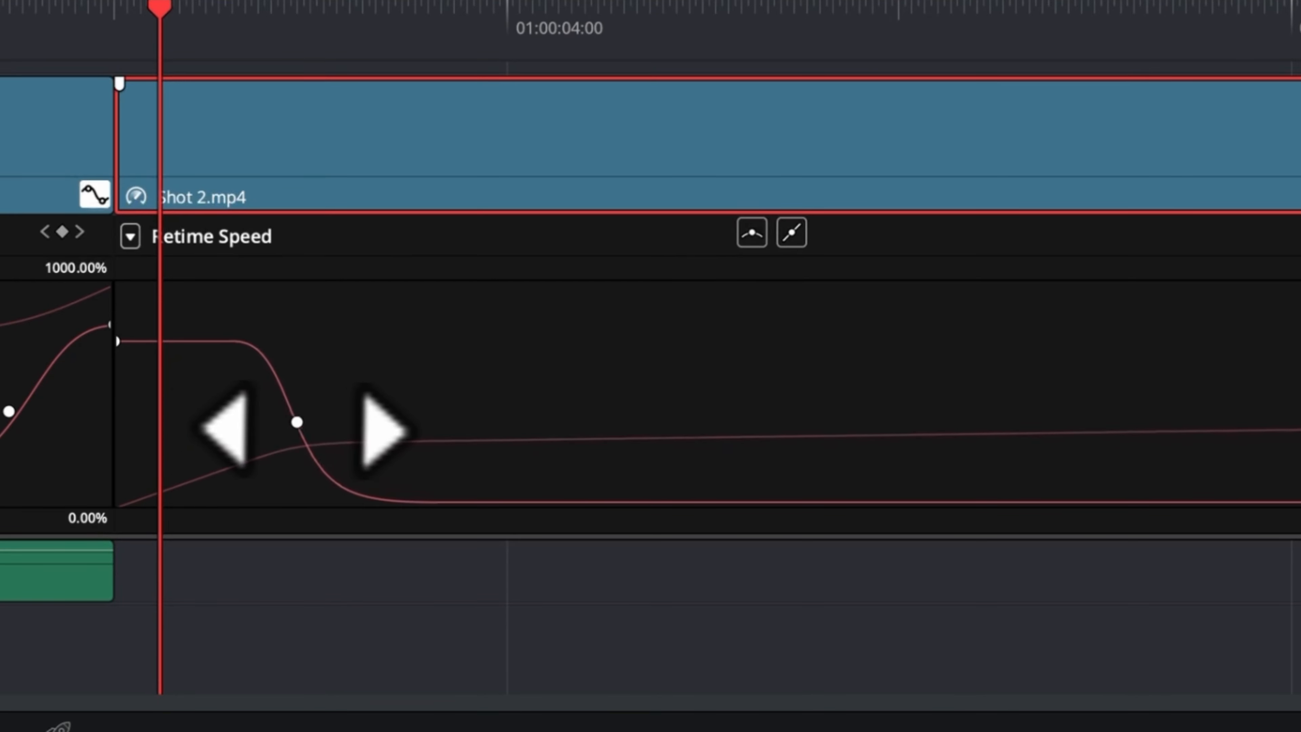
left_click_drag(183, 349, 190, 150)
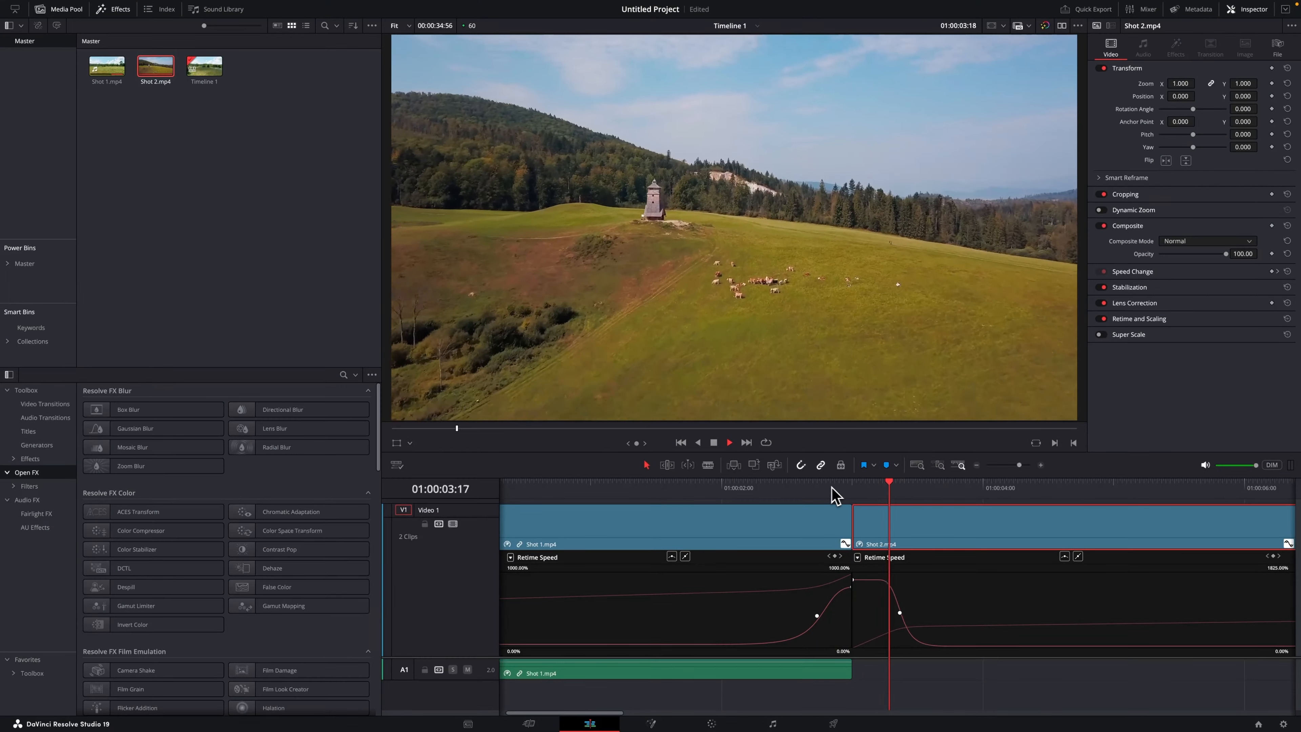
left_click(814, 485)
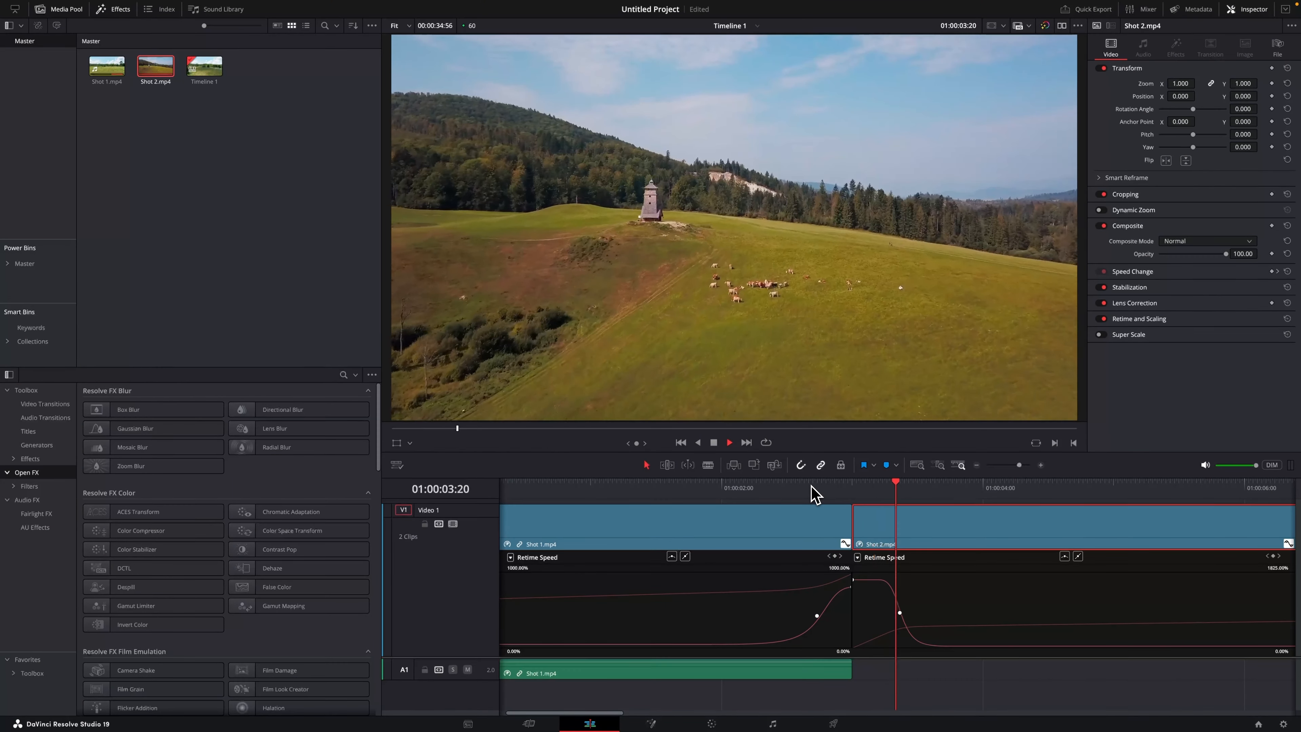
key("space")
Split Shot 2 at 01:00:03:13 and ripple delete the short piece before the split
mouse_move(884, 493)
left_mouse_down()
mouse_move(857, 484)
mouse_move(880, 484)
left_mouse_up()
key("ctrl+b")
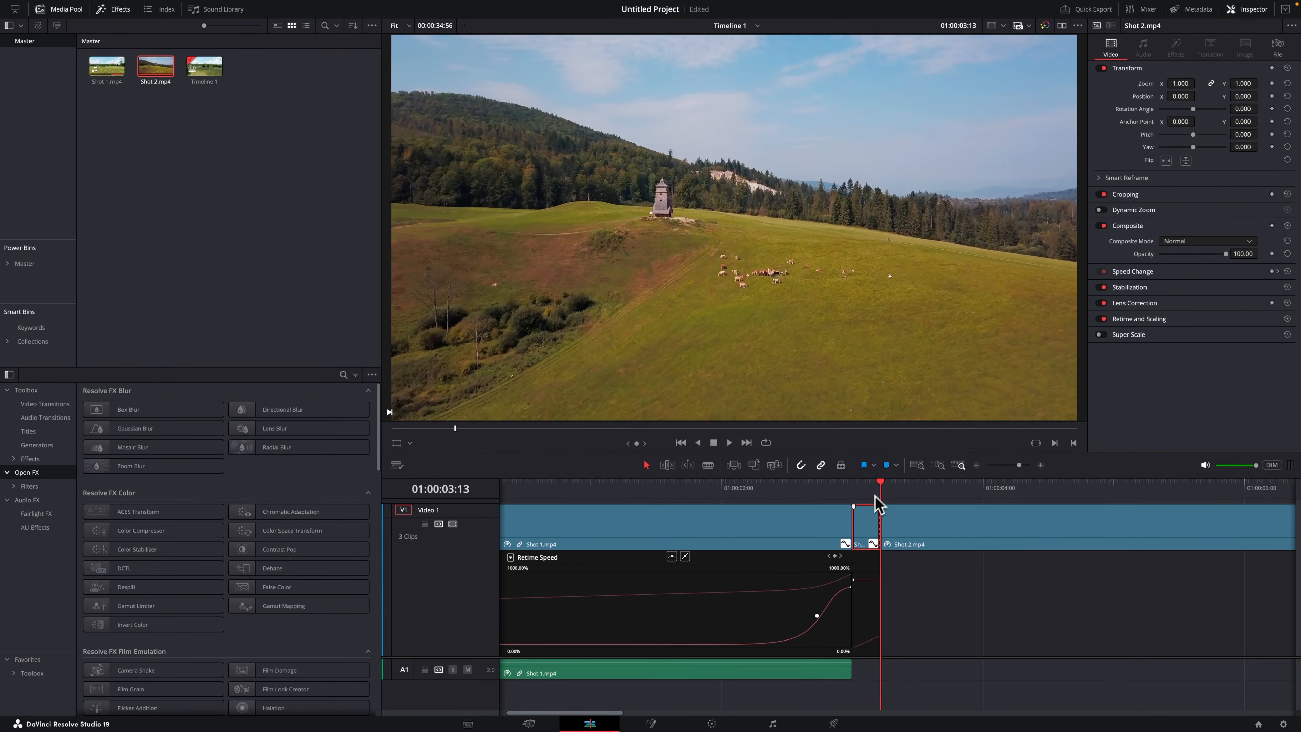
key("shift+BackSpace")
Show the retime curve of the trimmed Shot 2 and play back the transition from Shot 1
right_click(875, 529)
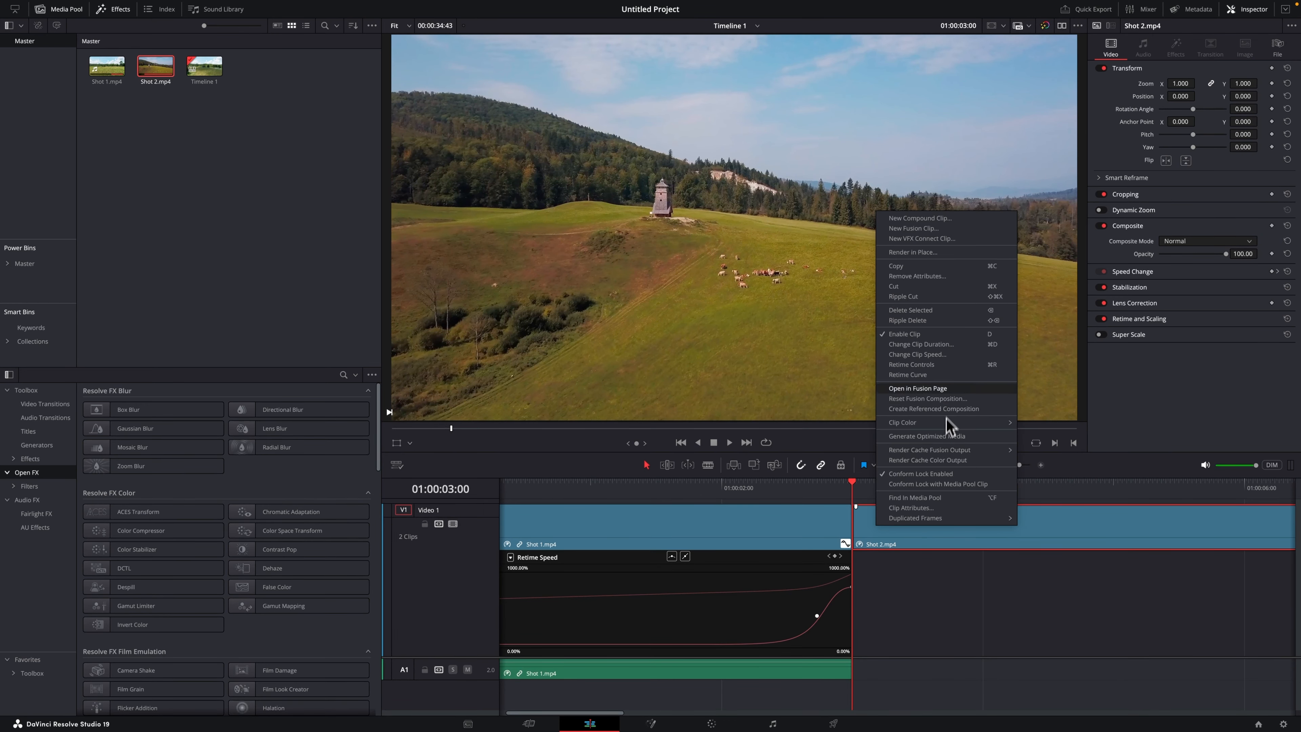
left_click(951, 375)
left_click(806, 485)
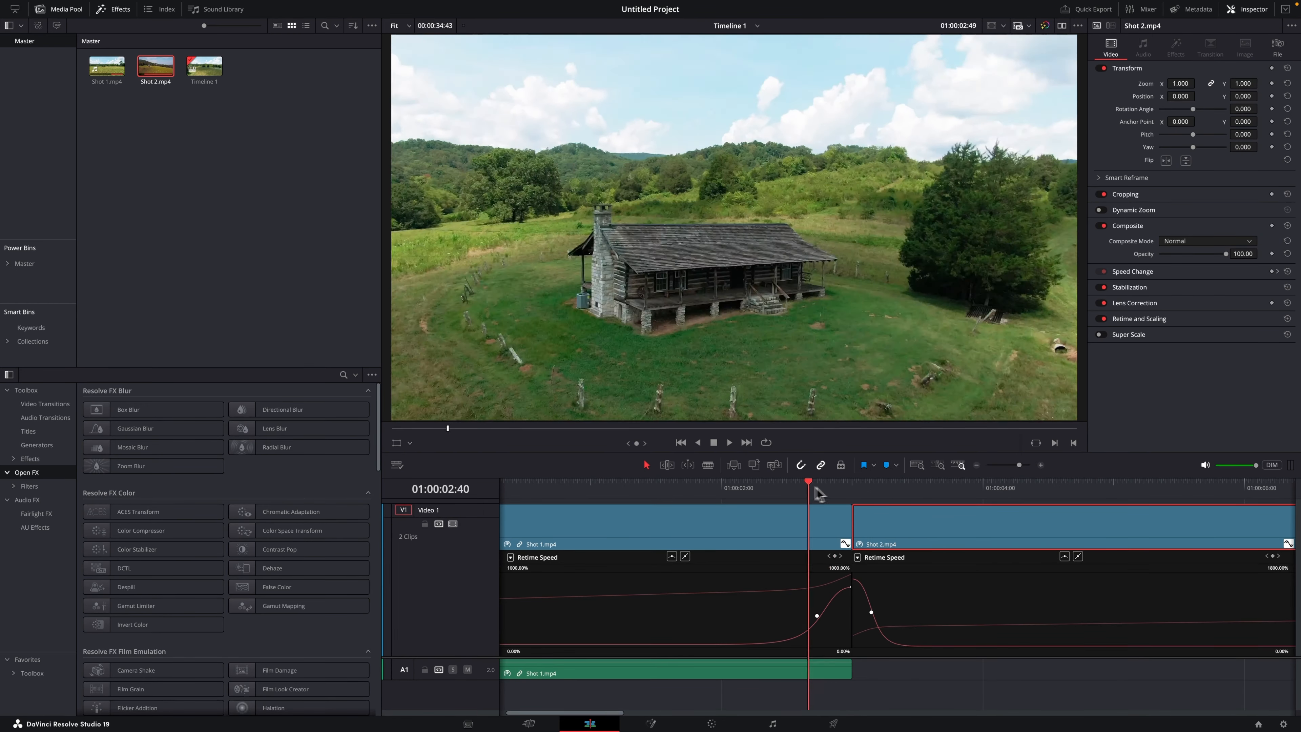
key("space")
left_click_drag(821, 484, 664, 485)
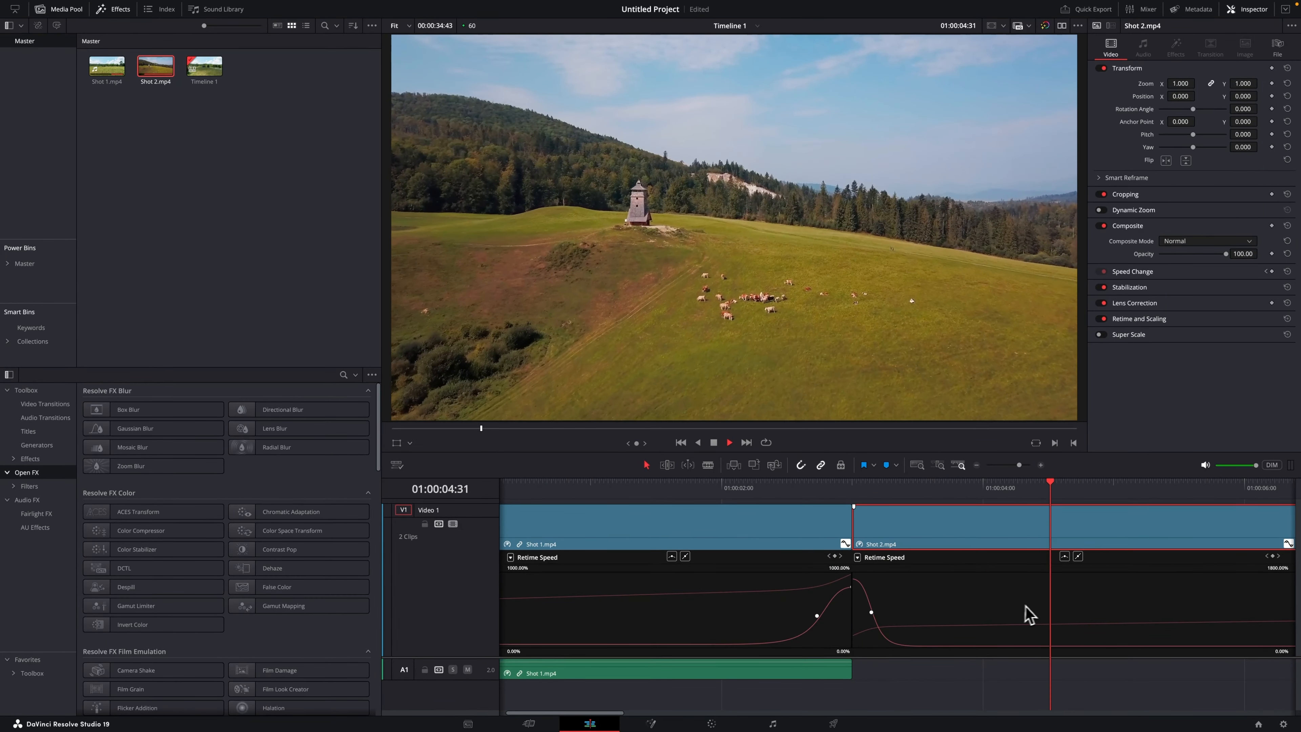
key("space")
left_click_drag(813, 495, 647, 491)
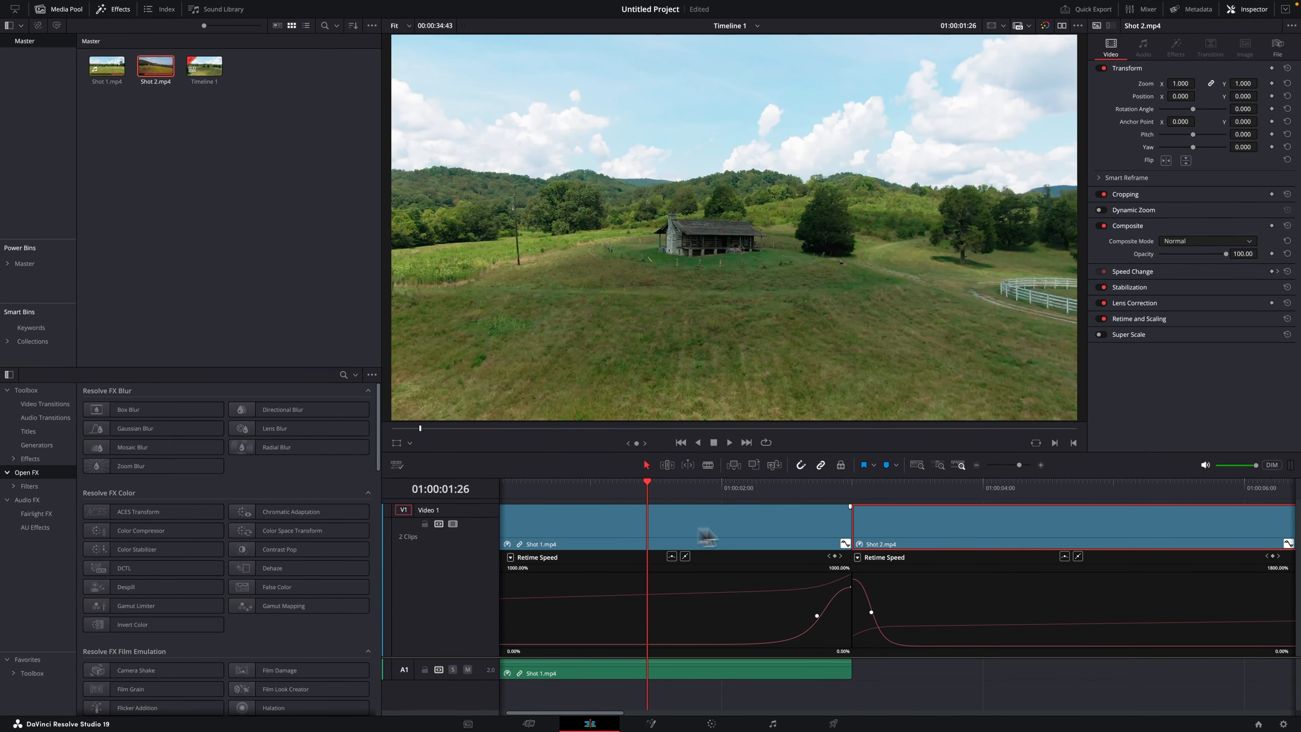
Hide the retime curves of both Shot 1 and Shot 2 on the timeline
left_click(845, 545)
left_click(845, 543)
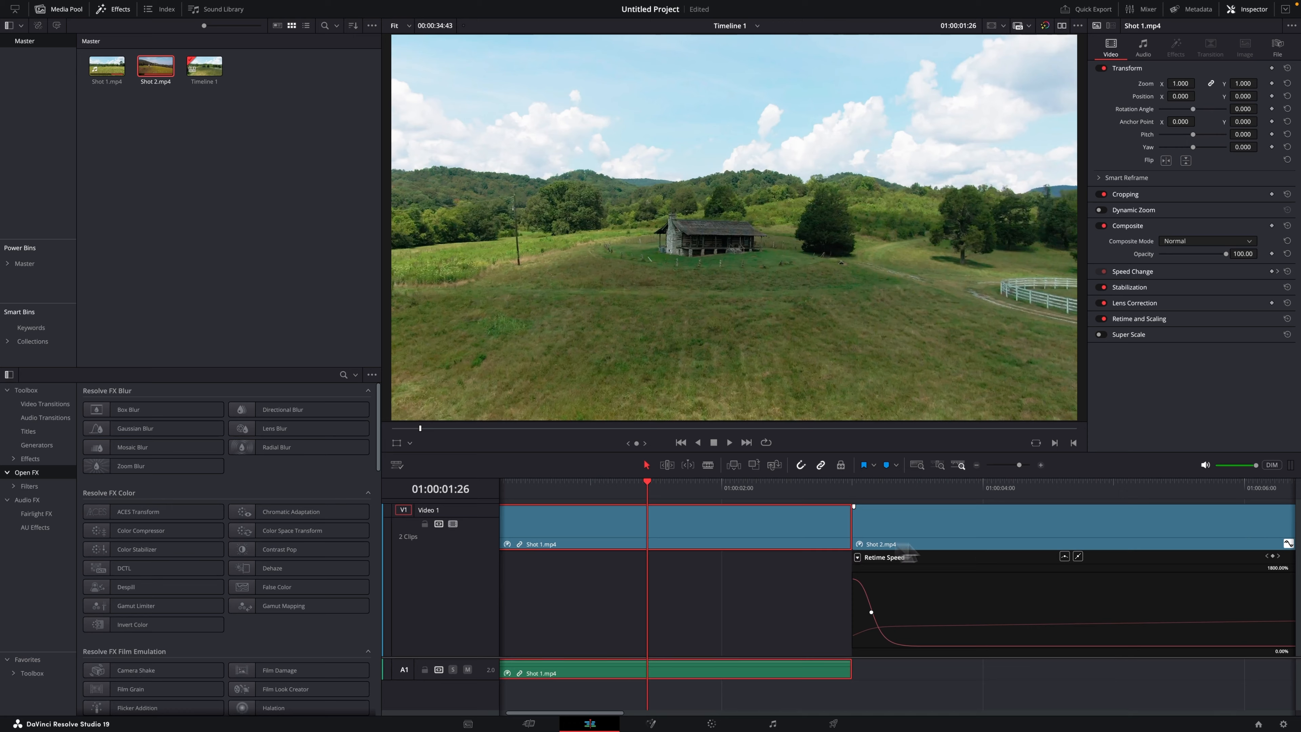
left_click(1288, 543)
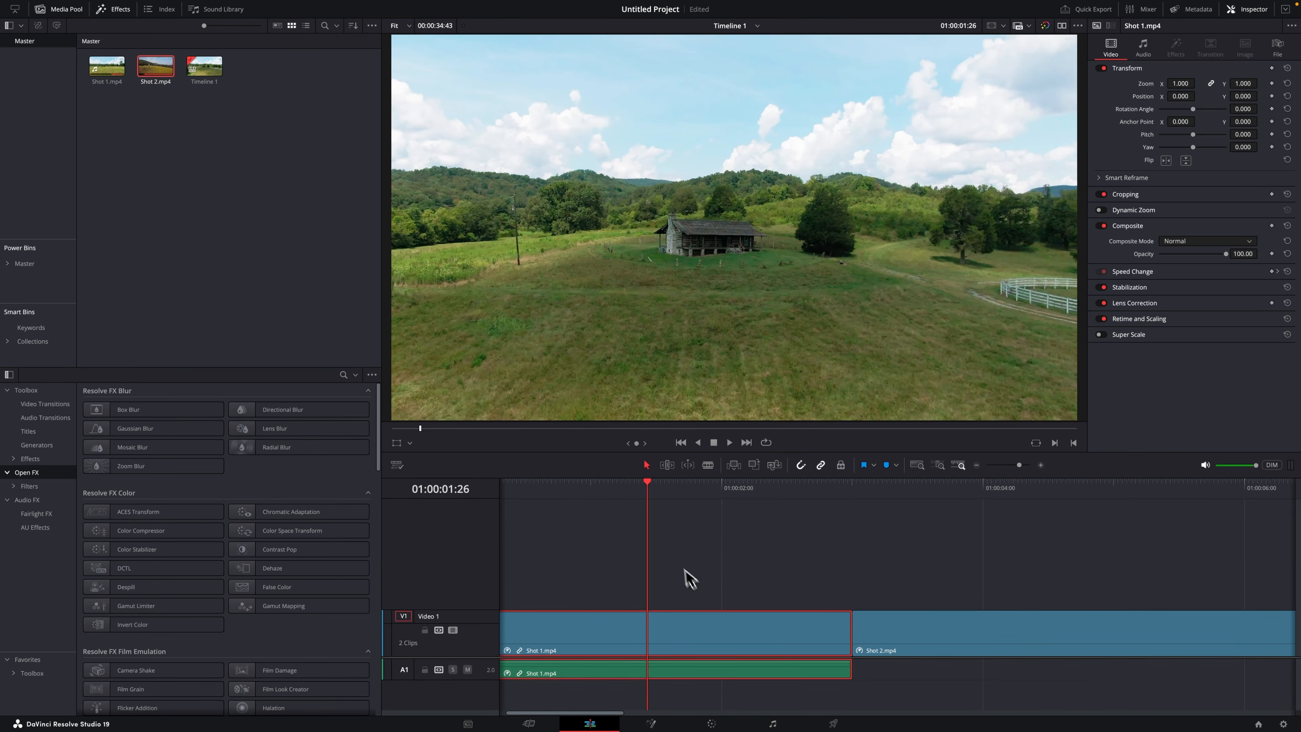
Set Shot 1's retime process to Optical Flow and its motion estimation to Enhanced Better
left_click(1134, 320)
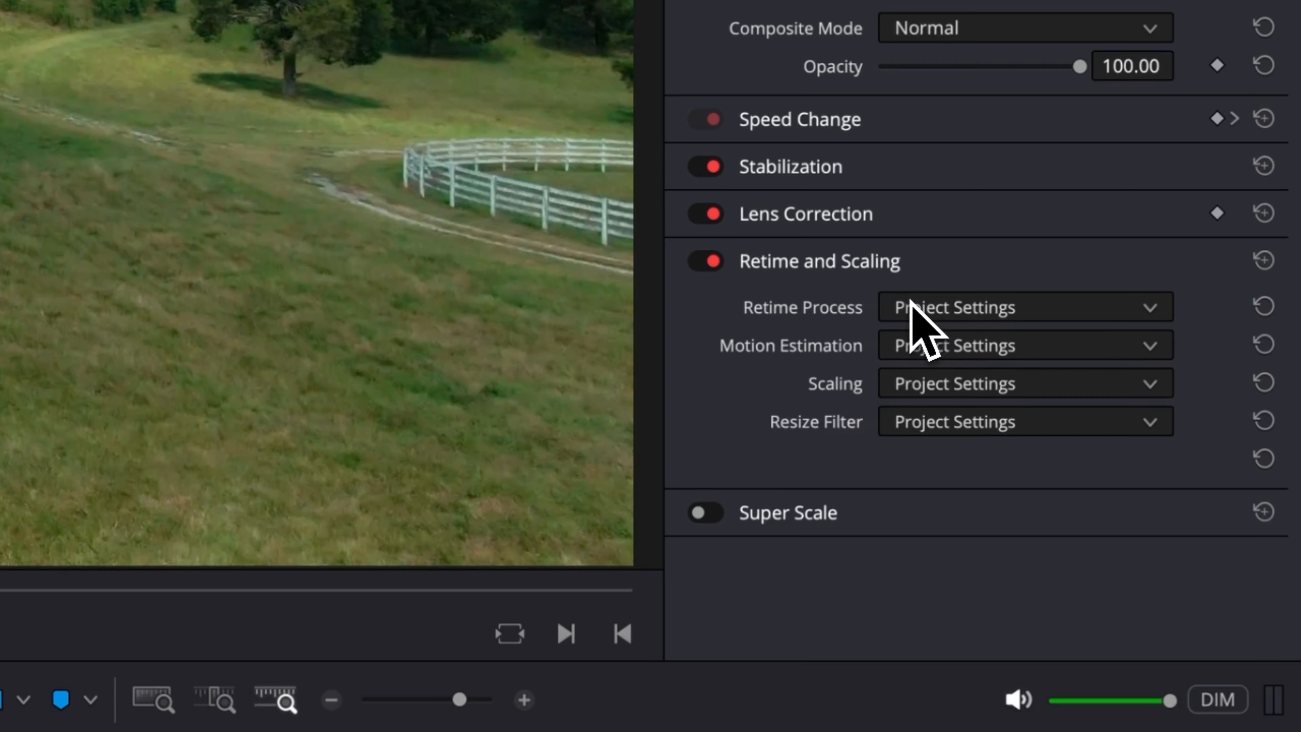
left_click(774, 262)
left_click(773, 265)
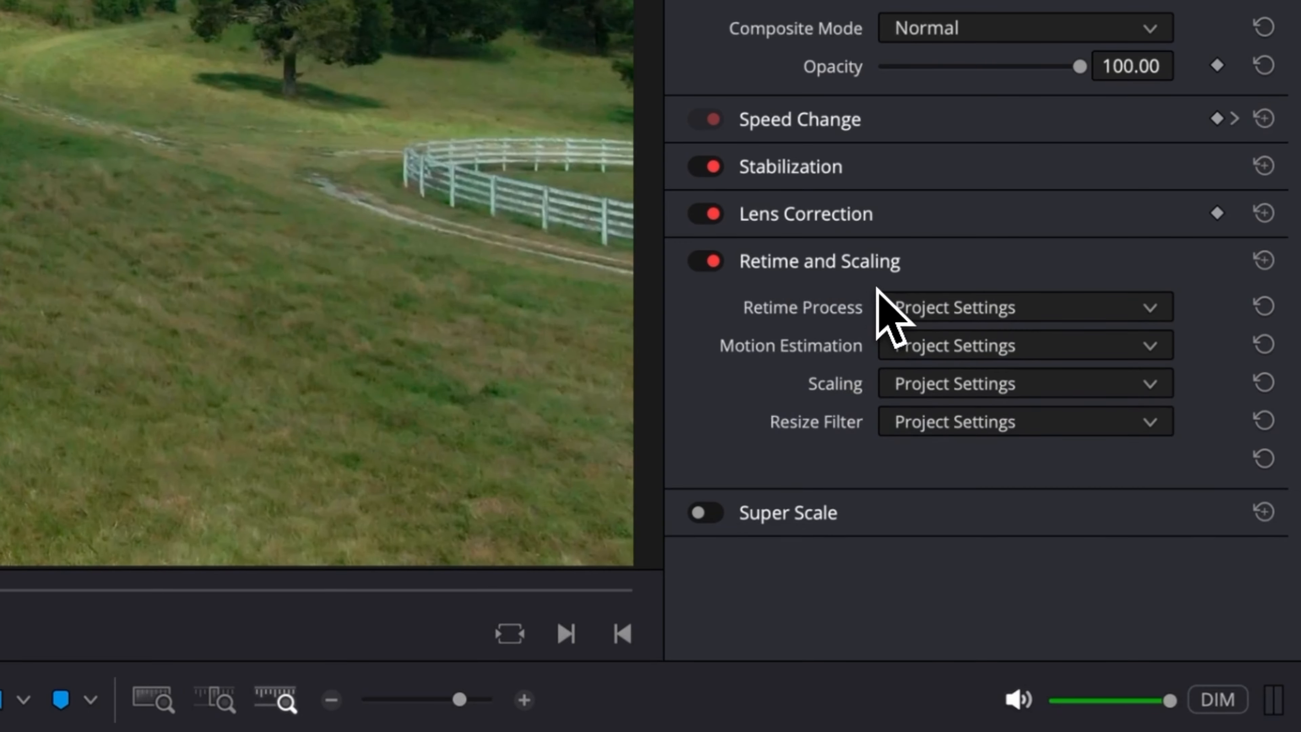
left_click(925, 307)
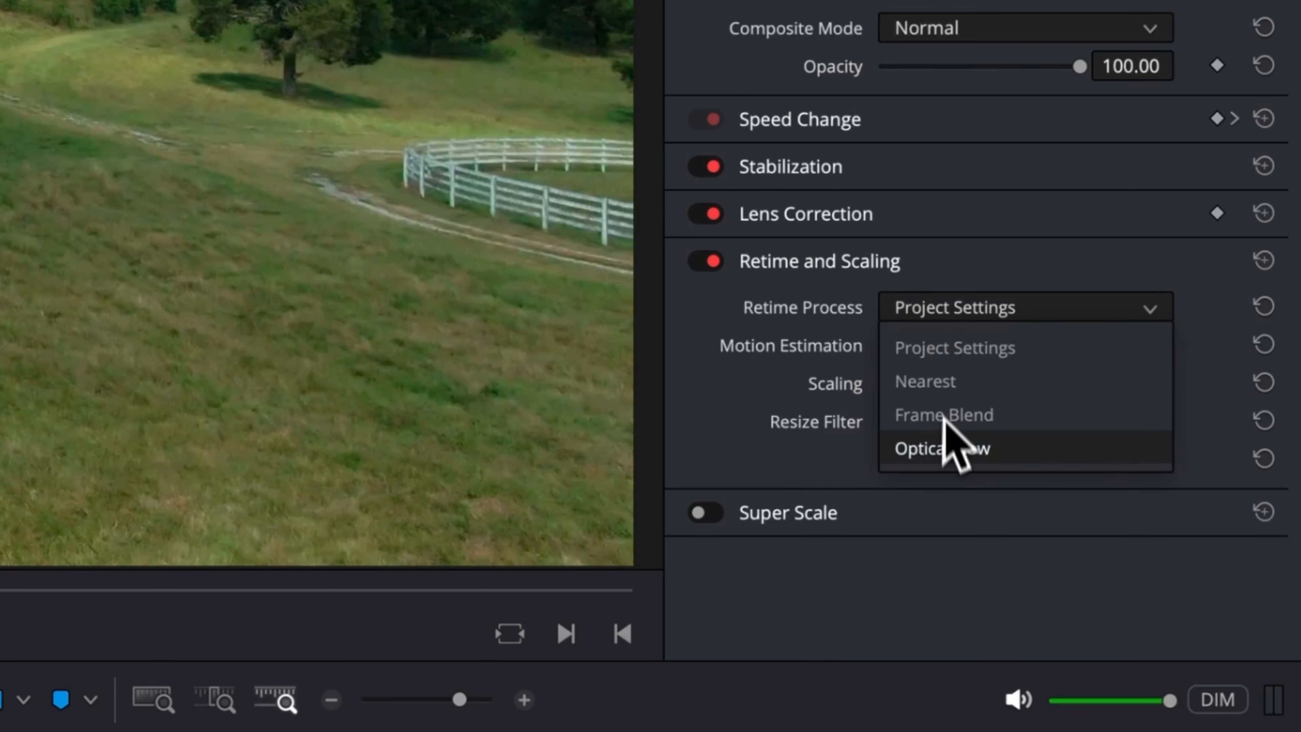
left_click(947, 447)
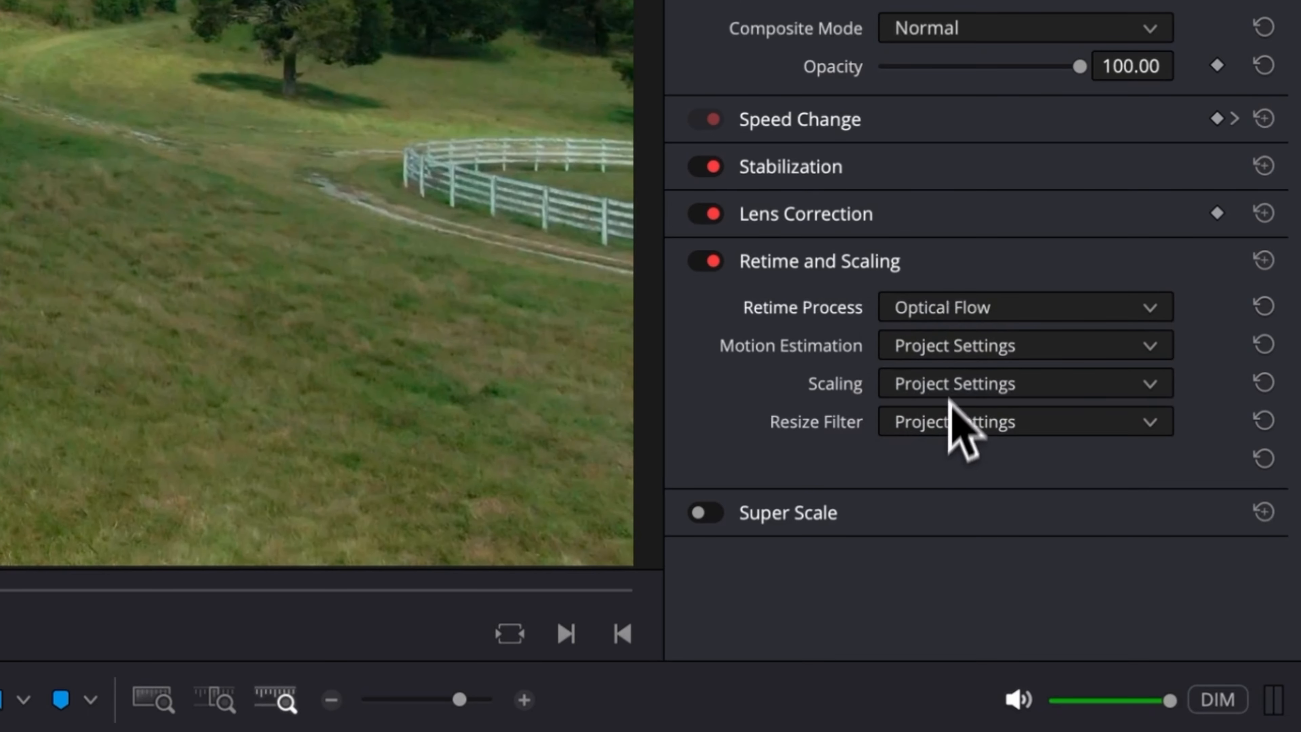
left_click(954, 347)
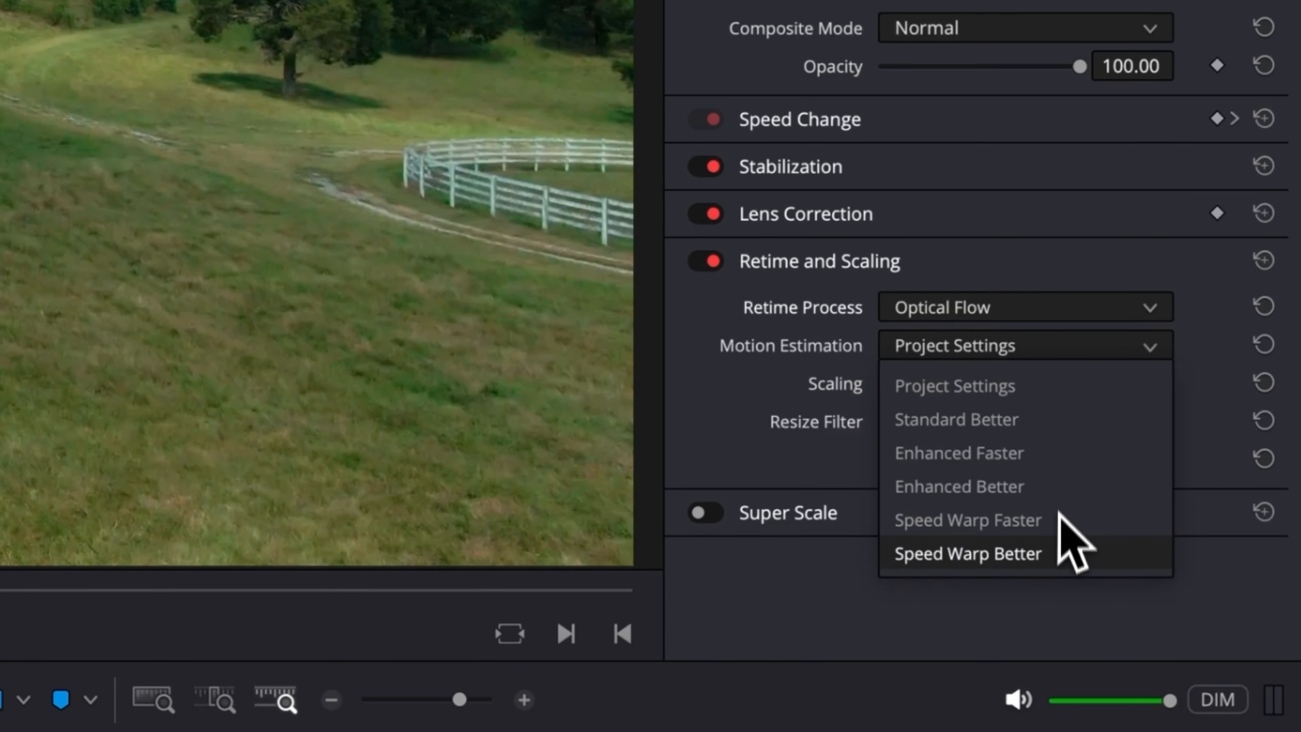
left_click(993, 487)
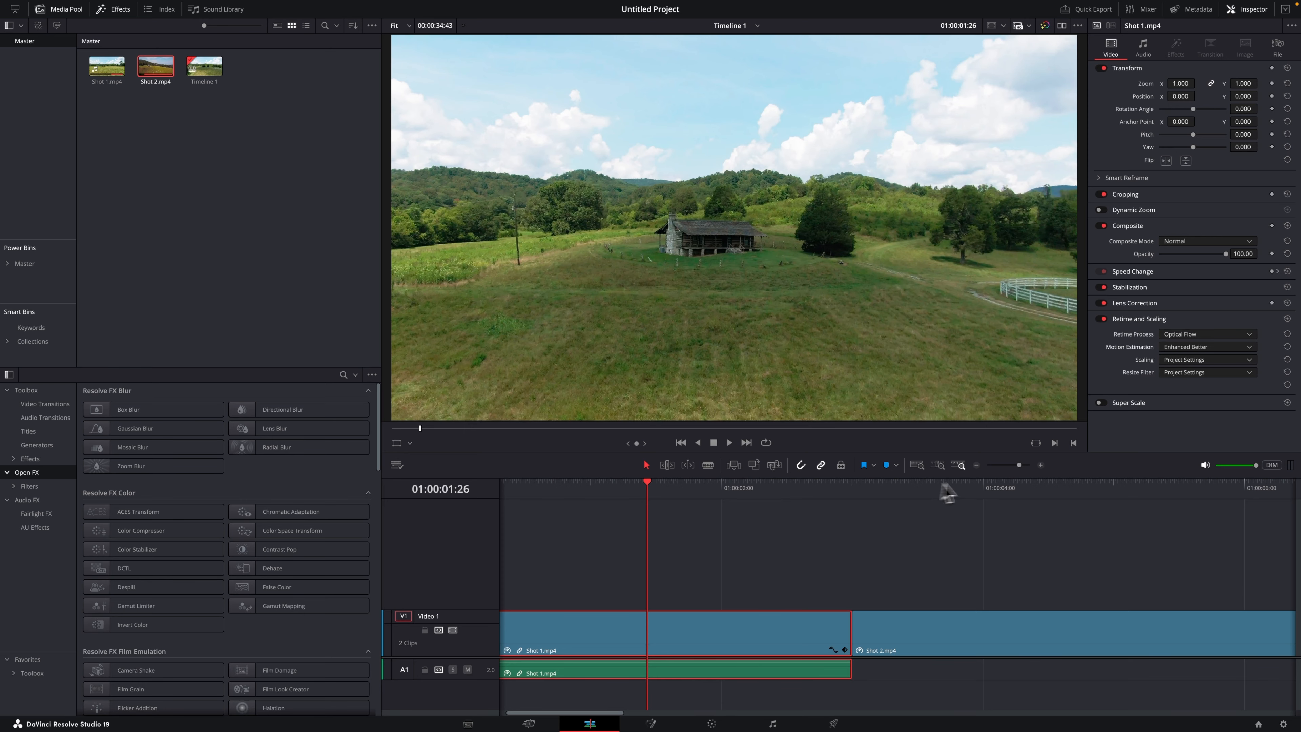
Play Shot 1 from the start of the timeline to check the Optical Flow retiming
left_click_drag(1019, 465, 1016, 465)
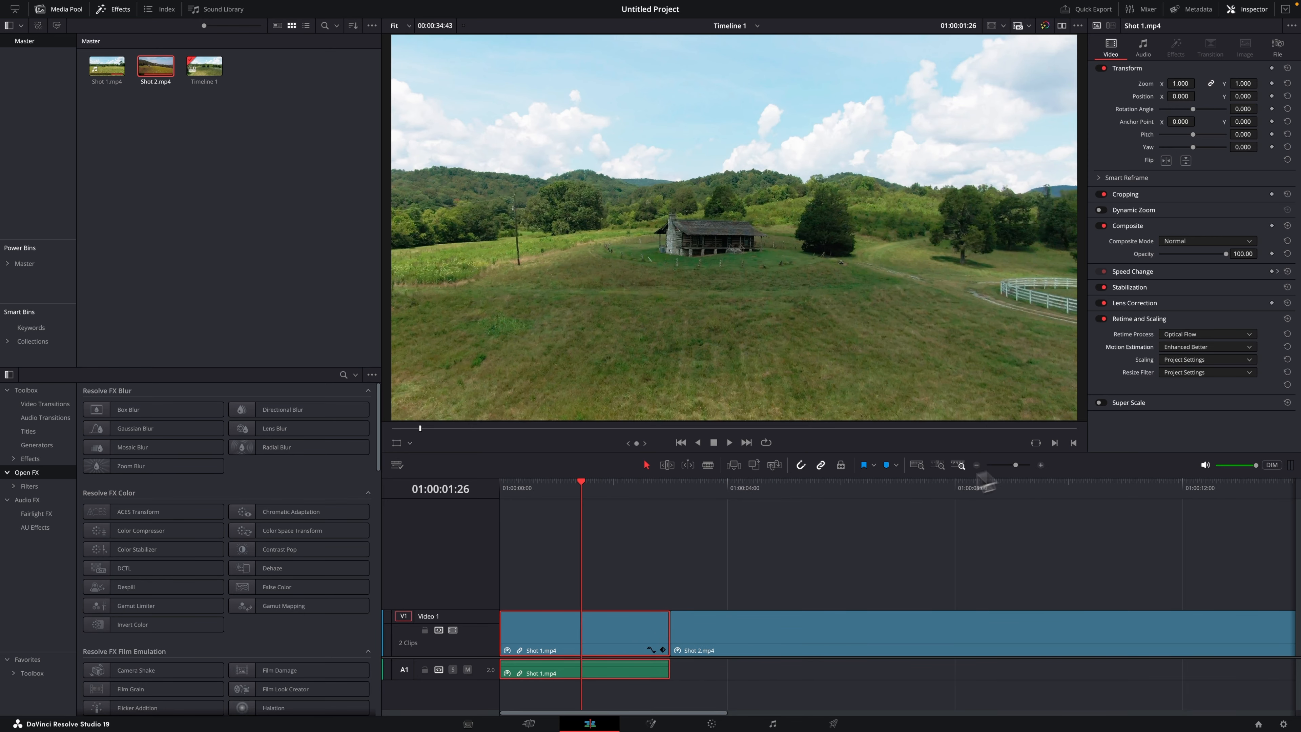
left_click_drag(579, 483, 455, 475)
key("space")
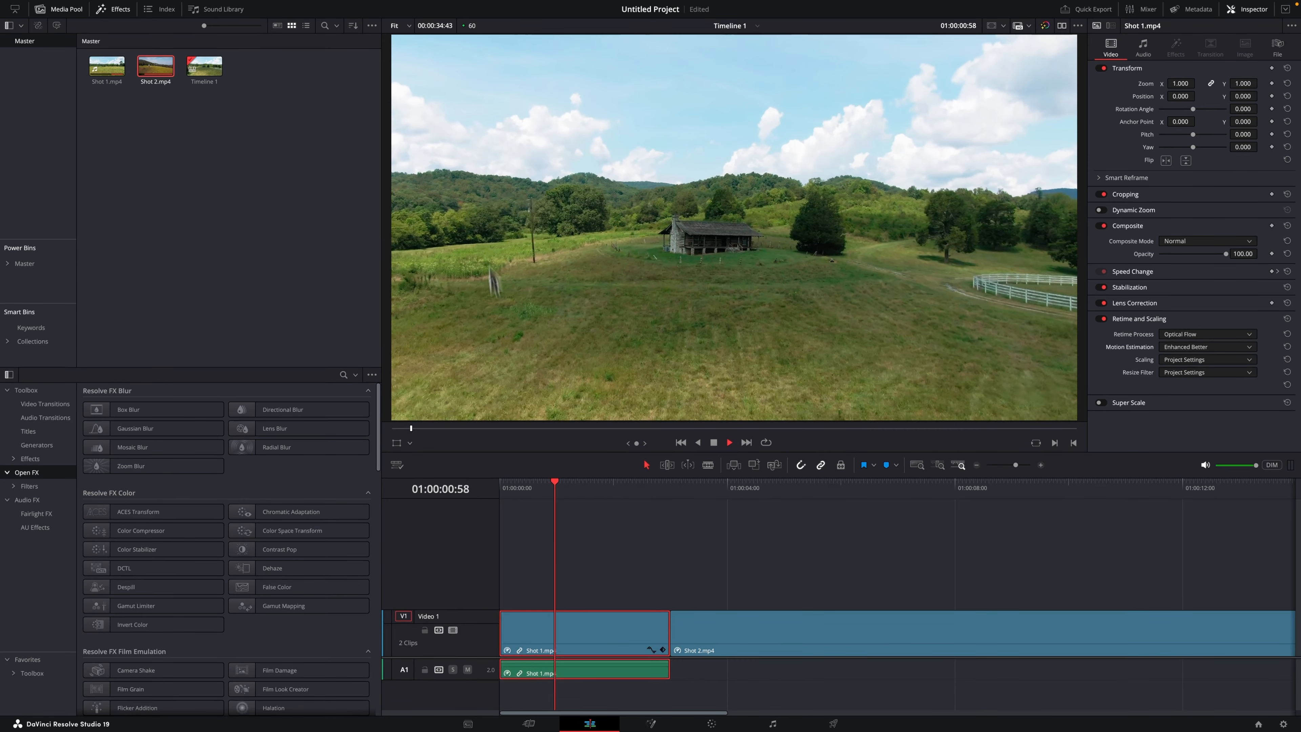
left_click_drag(544, 484, 504, 490)
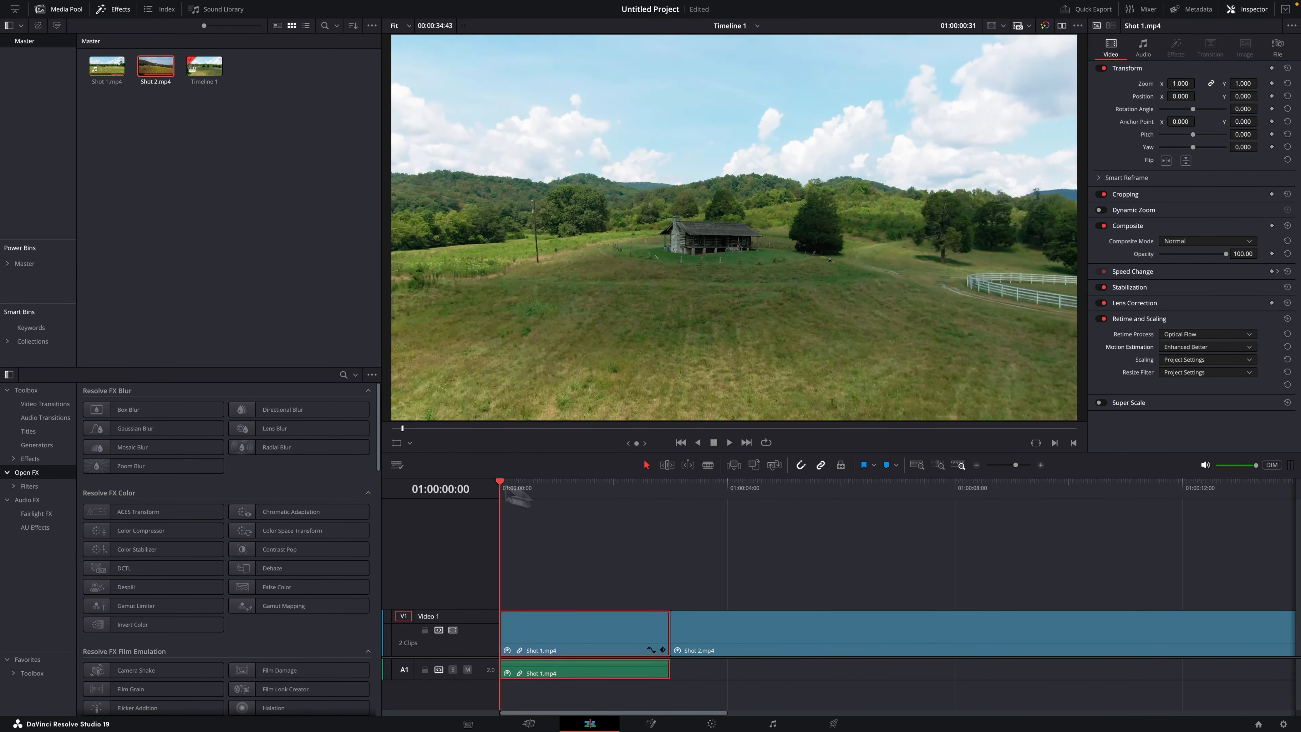
key("space")
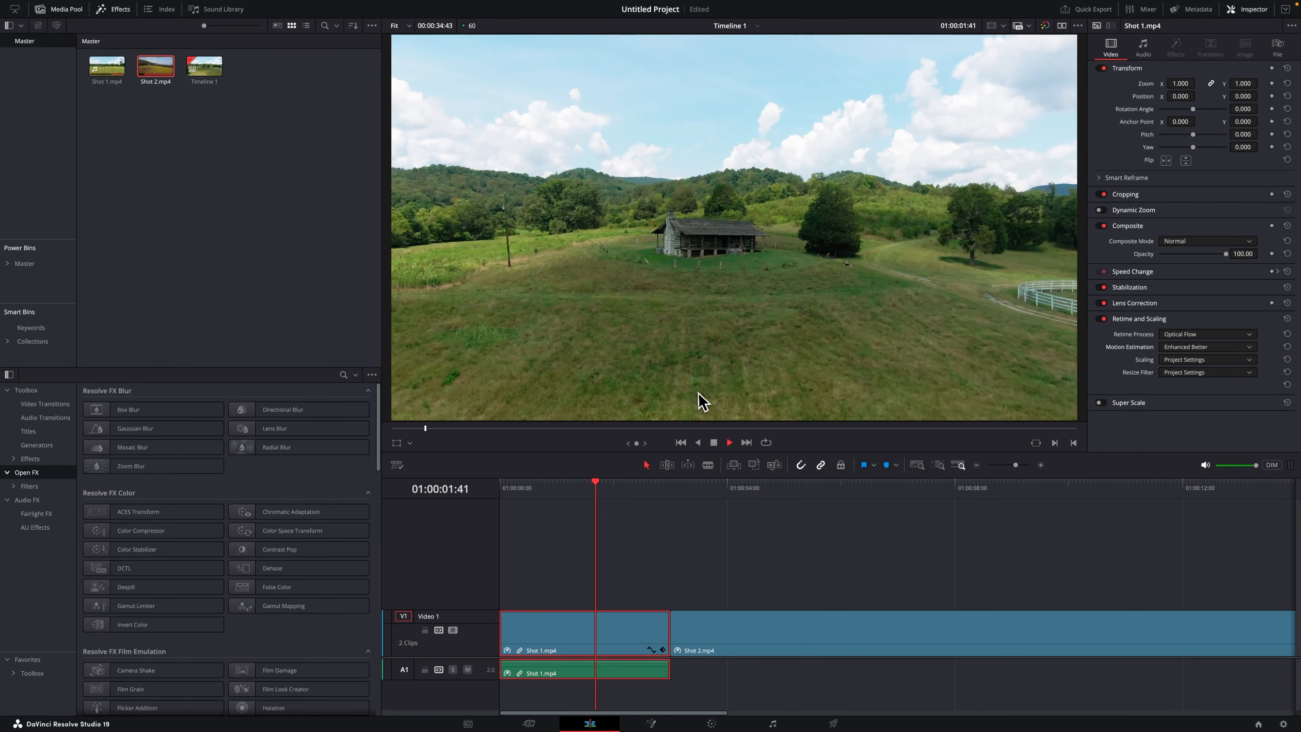
key("space")
Set the playback render cache to Smart
mouse_move(239, 41)
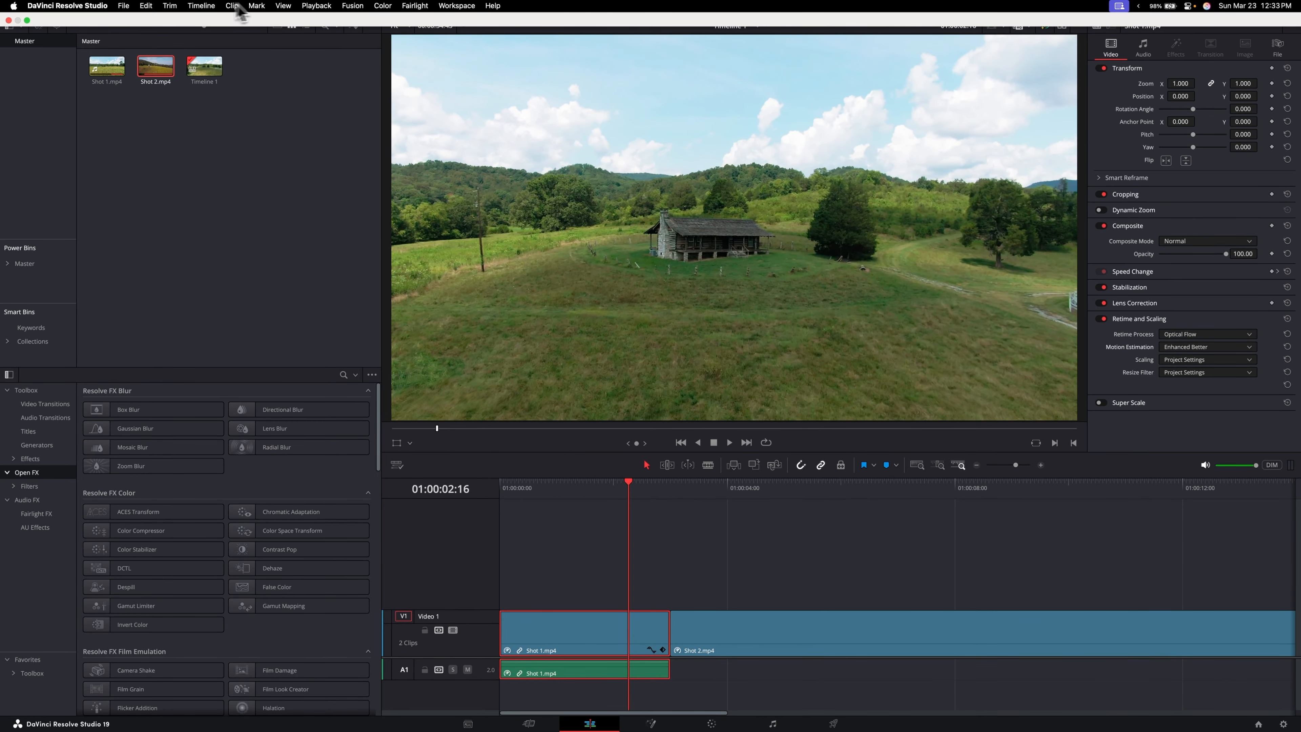
left_click(316, 6)
mouse_move(350, 51)
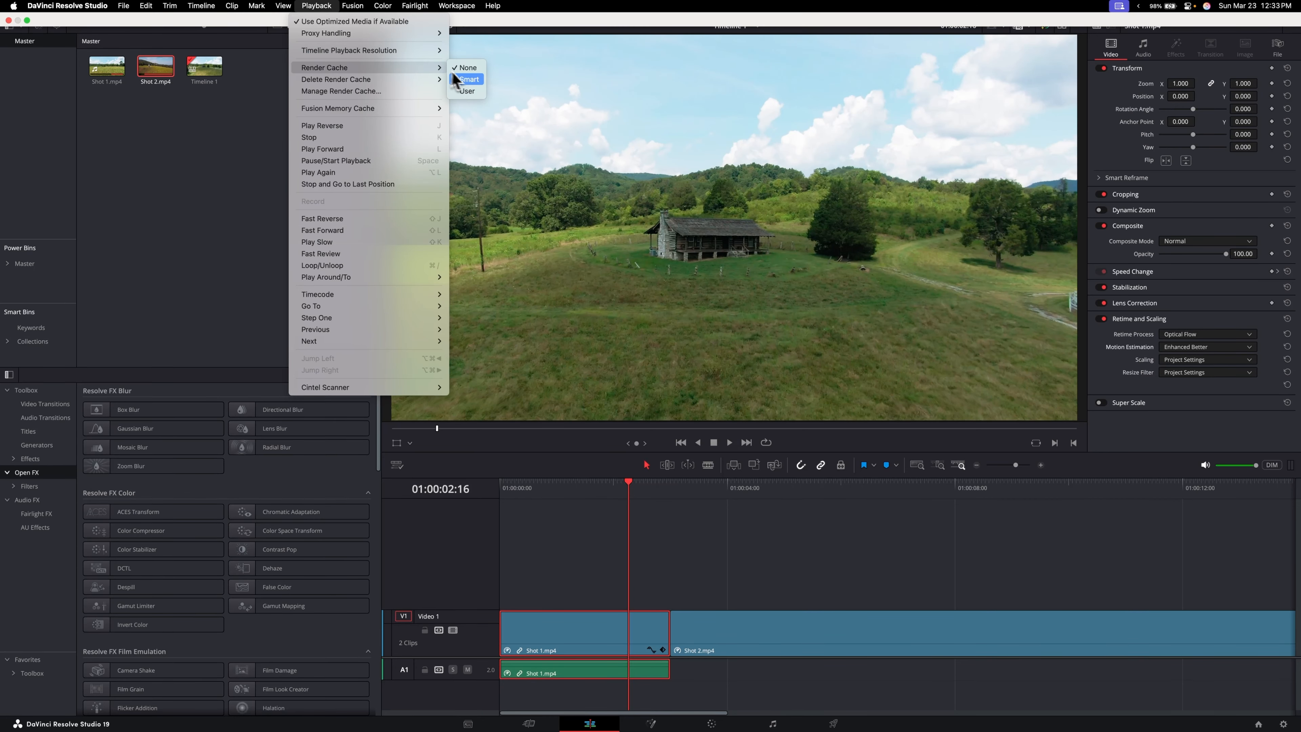
left_click(472, 80)
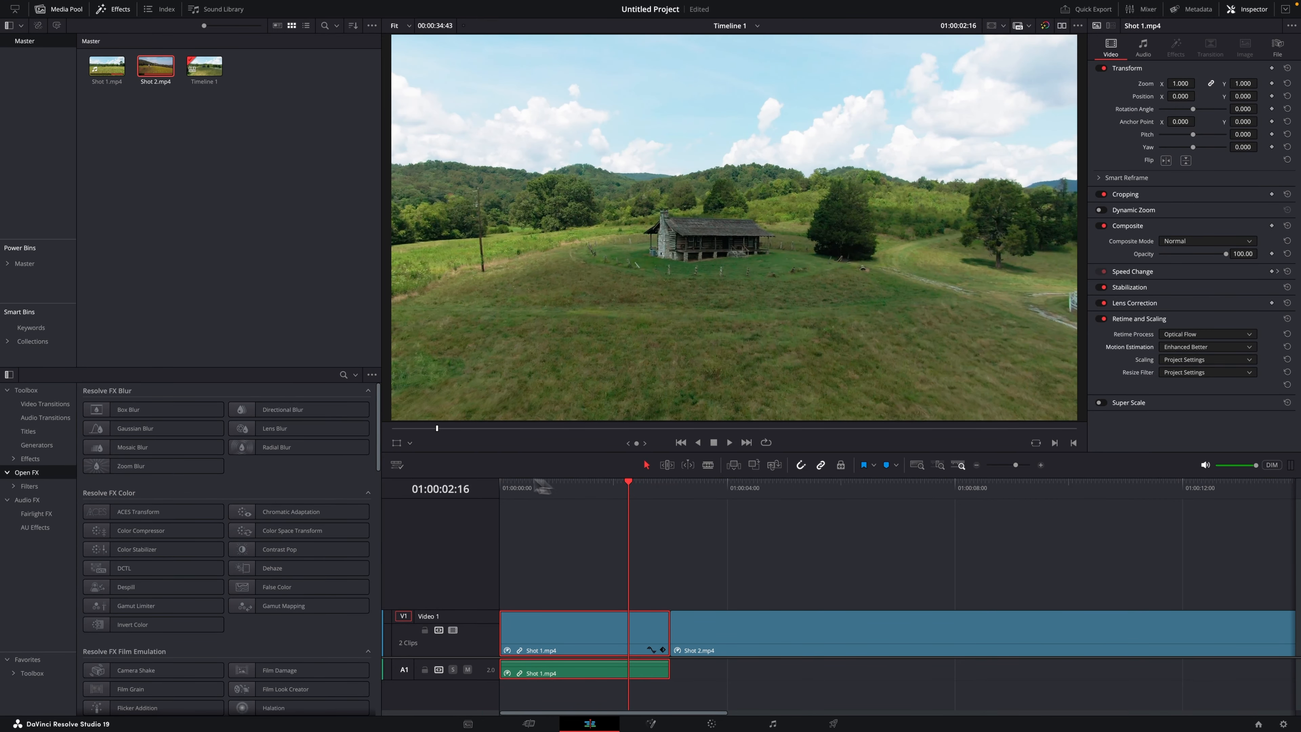
Play the timeline from the beginning through the cut into Shot 2 to review the cached ramp
key("Home")
key("space")
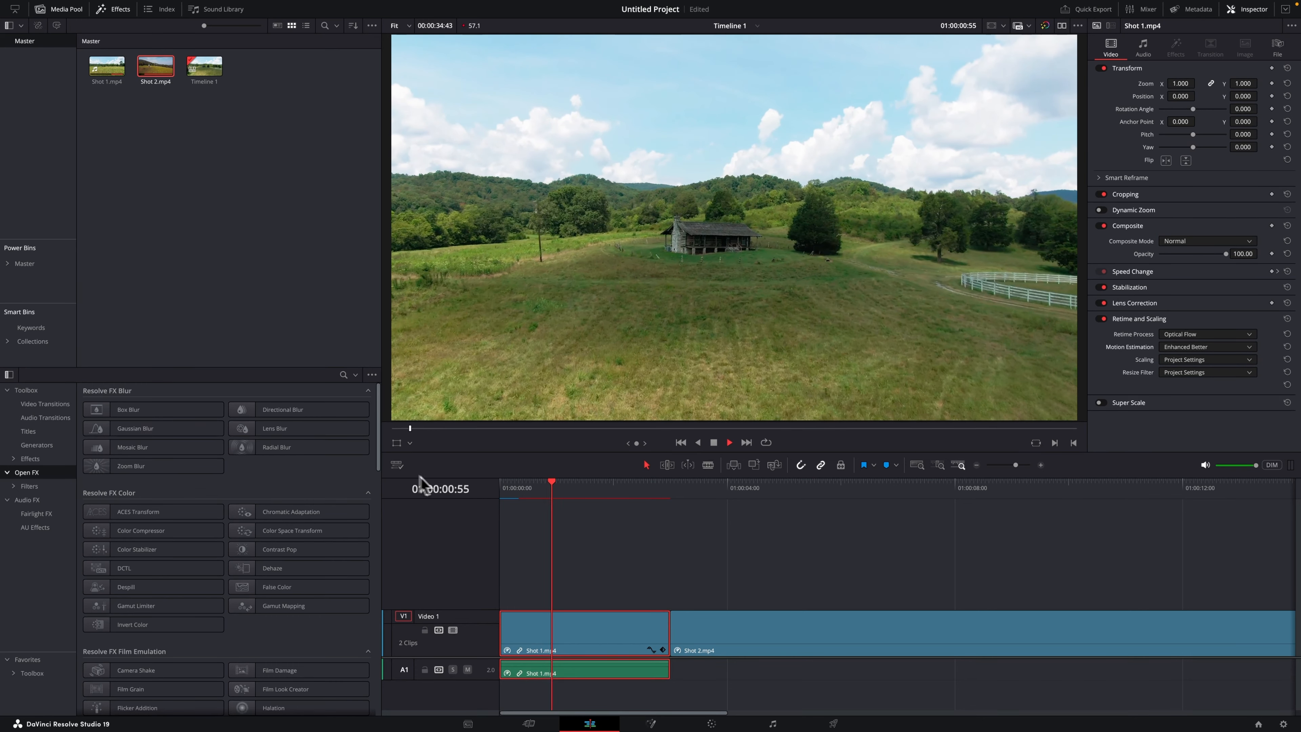
left_click_drag(517, 483, 440, 477)
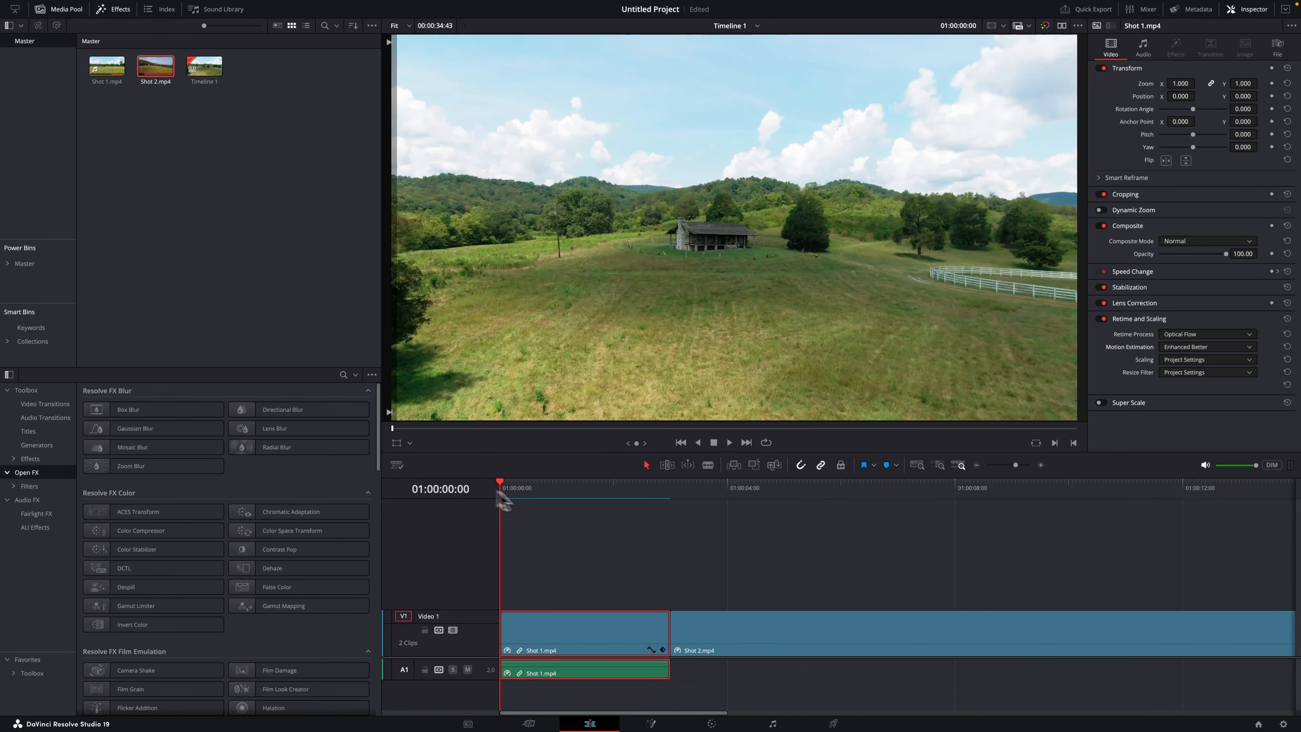
key("space")
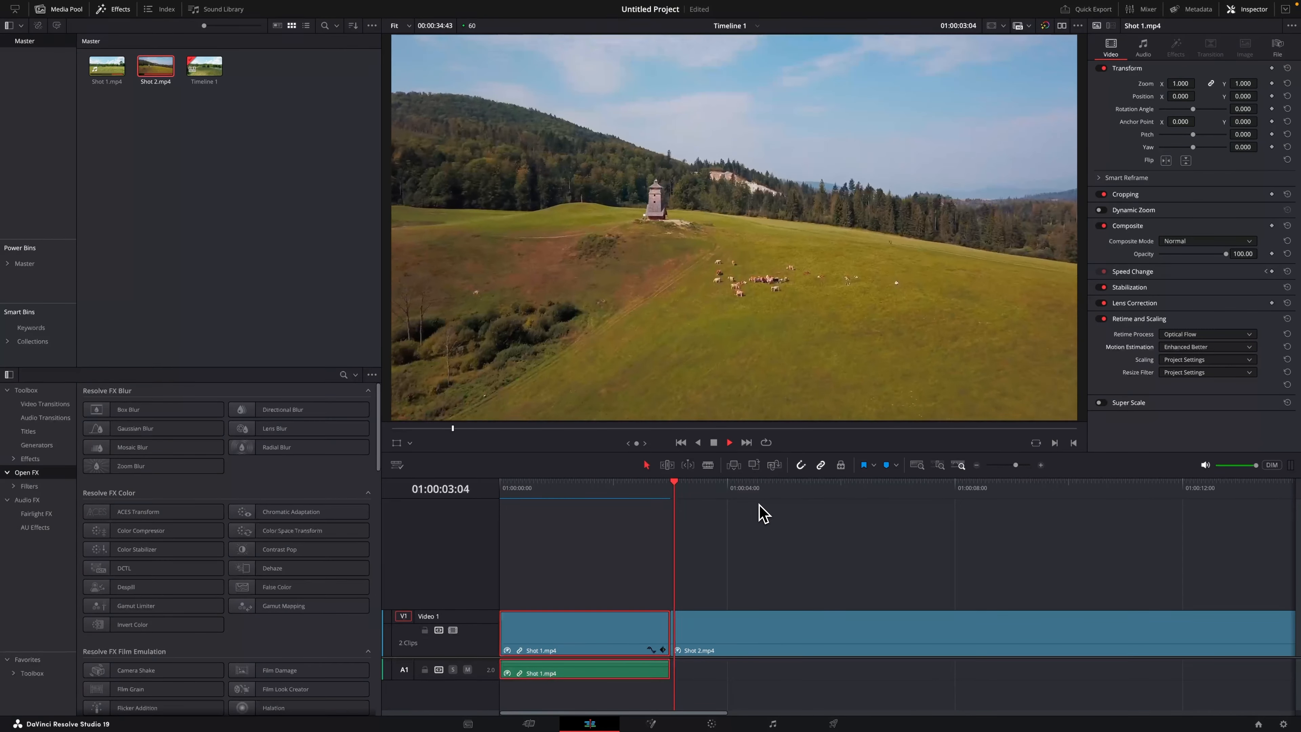
key("space")
key("space")
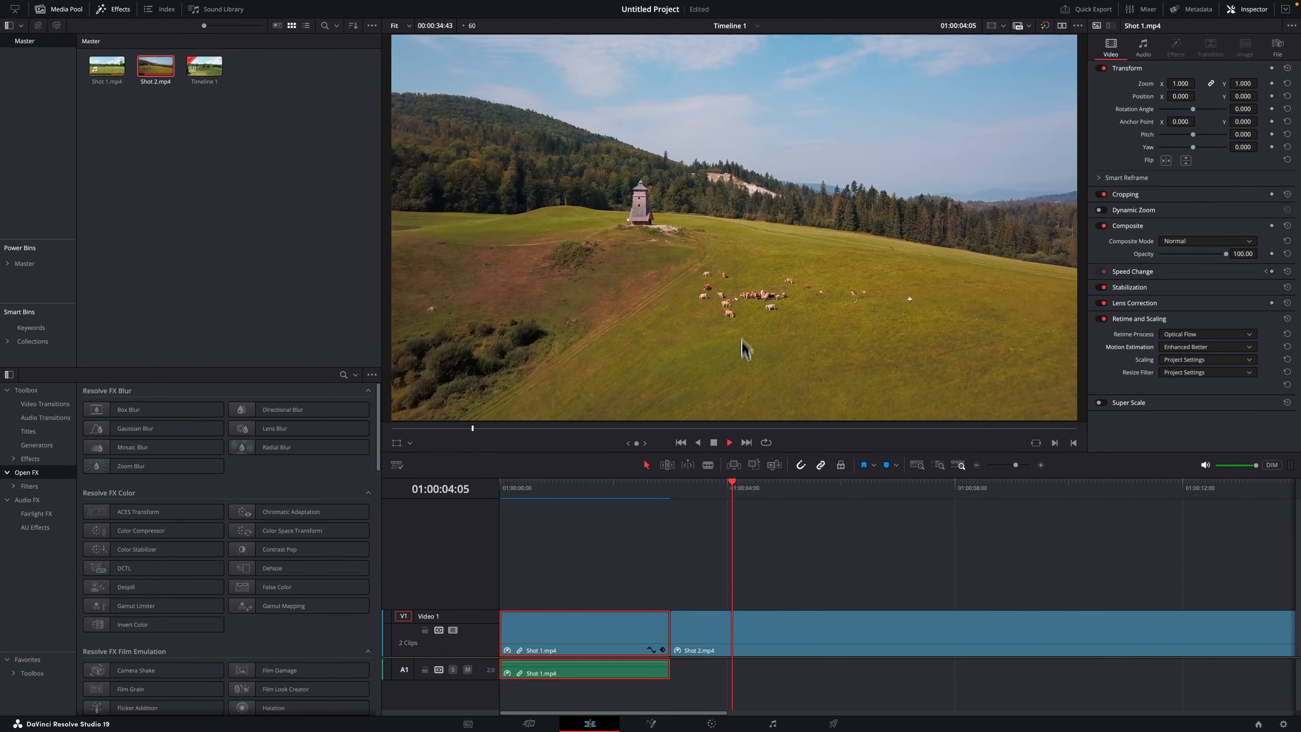
key("space")
Set Shot 2's retime process to Optical Flow and its motion estimation to Enhanced Better
left_click(768, 618)
left_click(1204, 333)
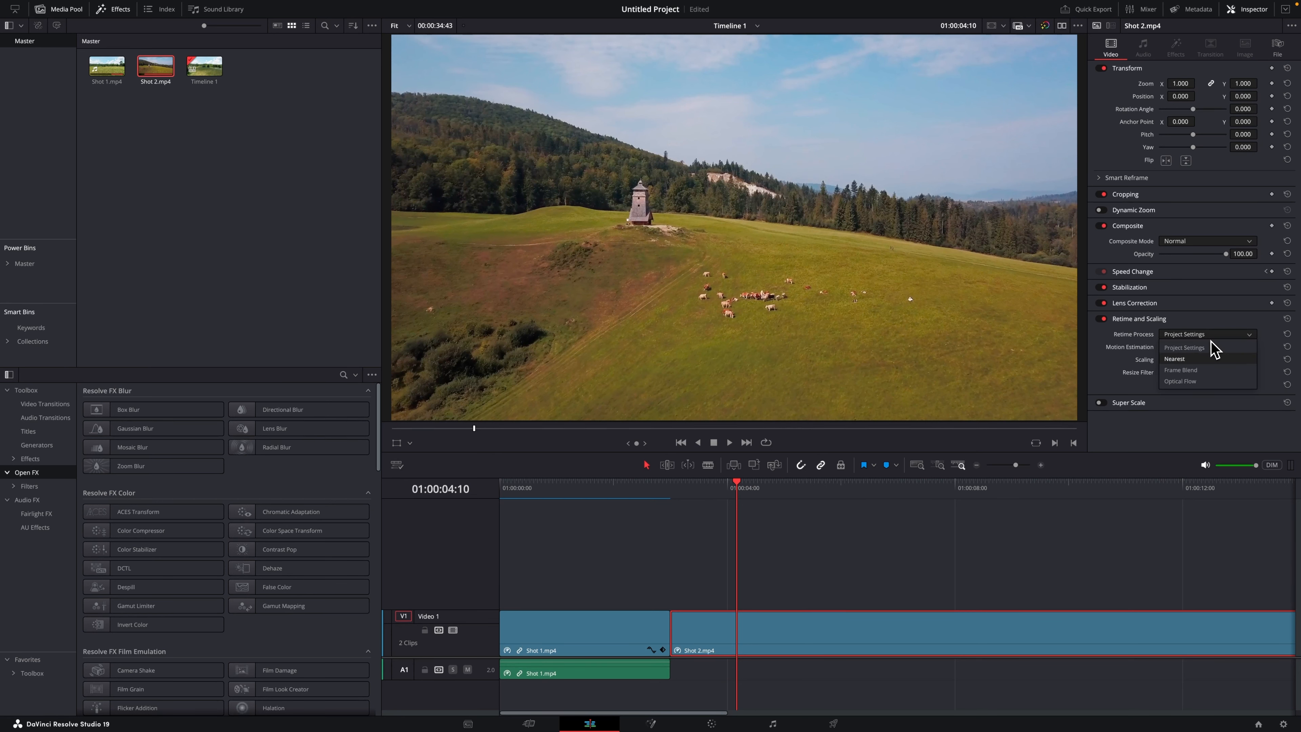
left_click(1197, 381)
left_click(1200, 347)
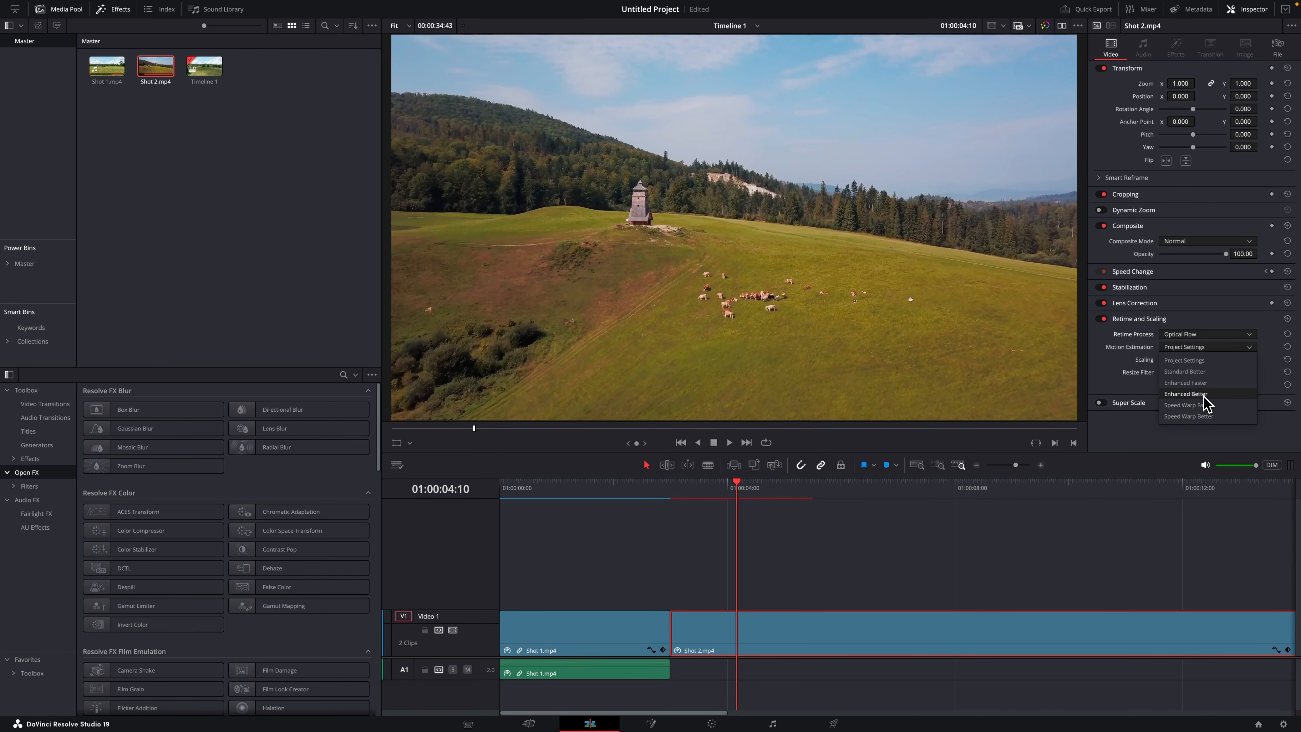
left_click(1193, 394)
Split Shot 2 at 01:00:06:00 and delete the part after the cut
left_click_drag(678, 490, 841, 486)
key("ctrl+b")
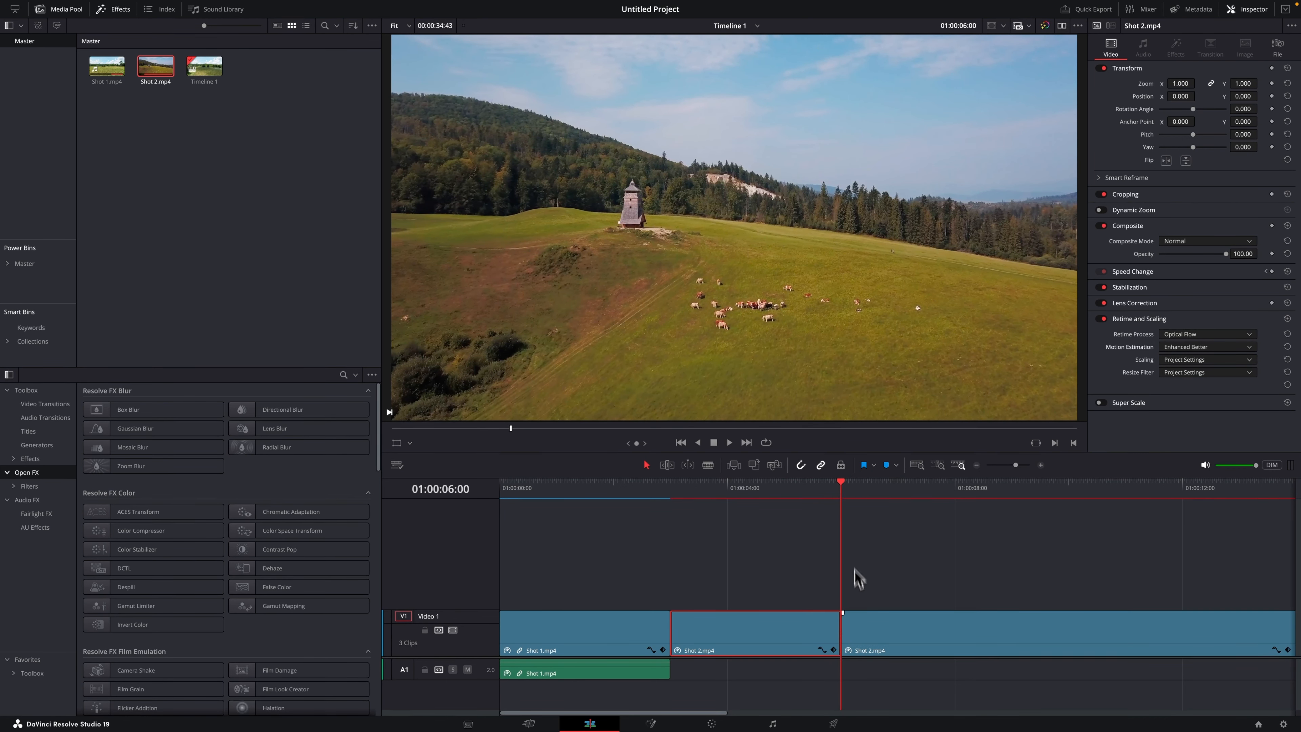
left_click(857, 618)
key("Delete")
Unlink Shot 1's video from its audio and delete the audio clip from track A1
left_click_drag(665, 489, 671, 484)
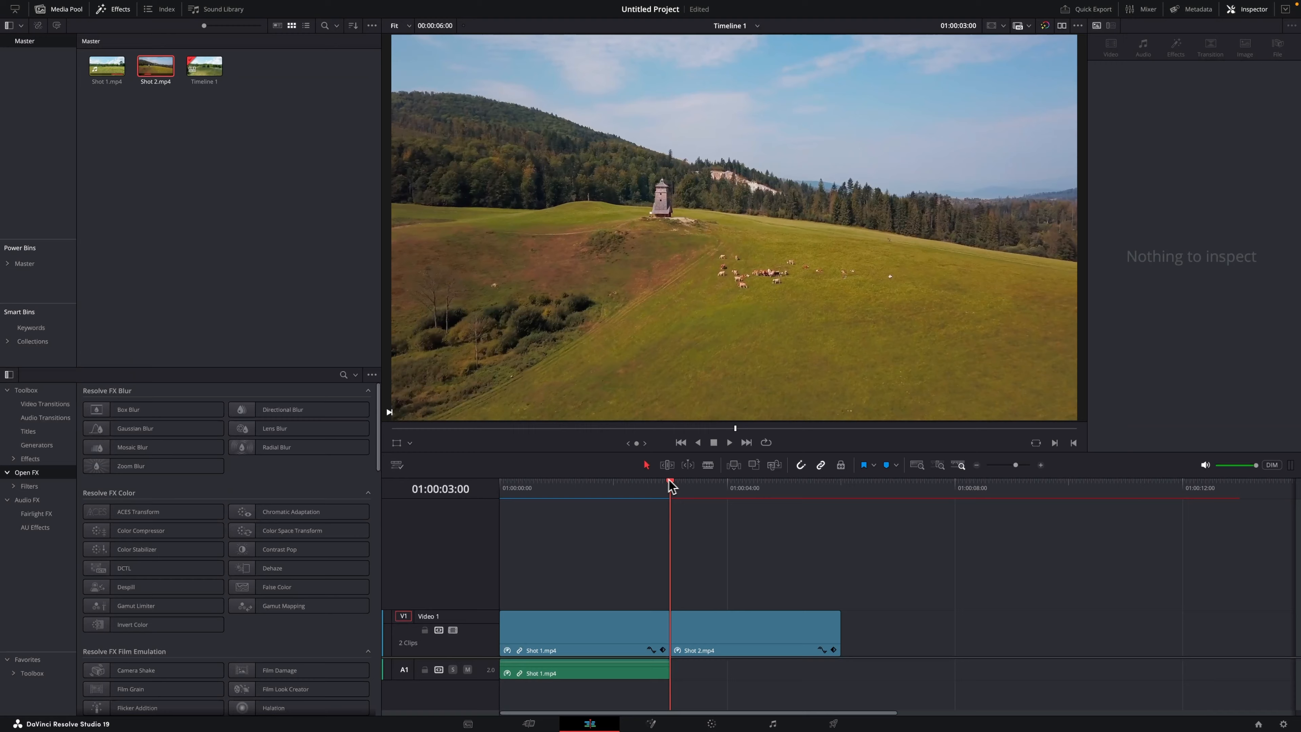
right_click(623, 622)
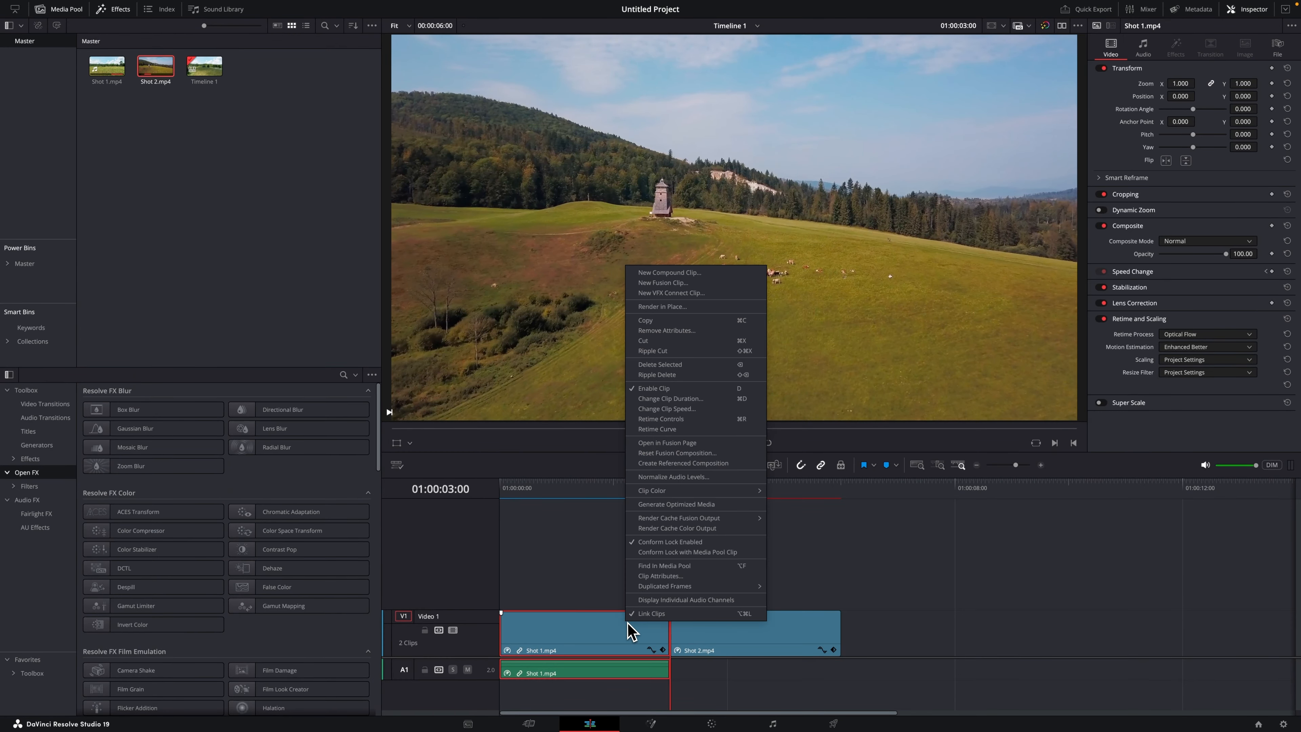
left_click(640, 614)
left_click(630, 669)
key("Delete")
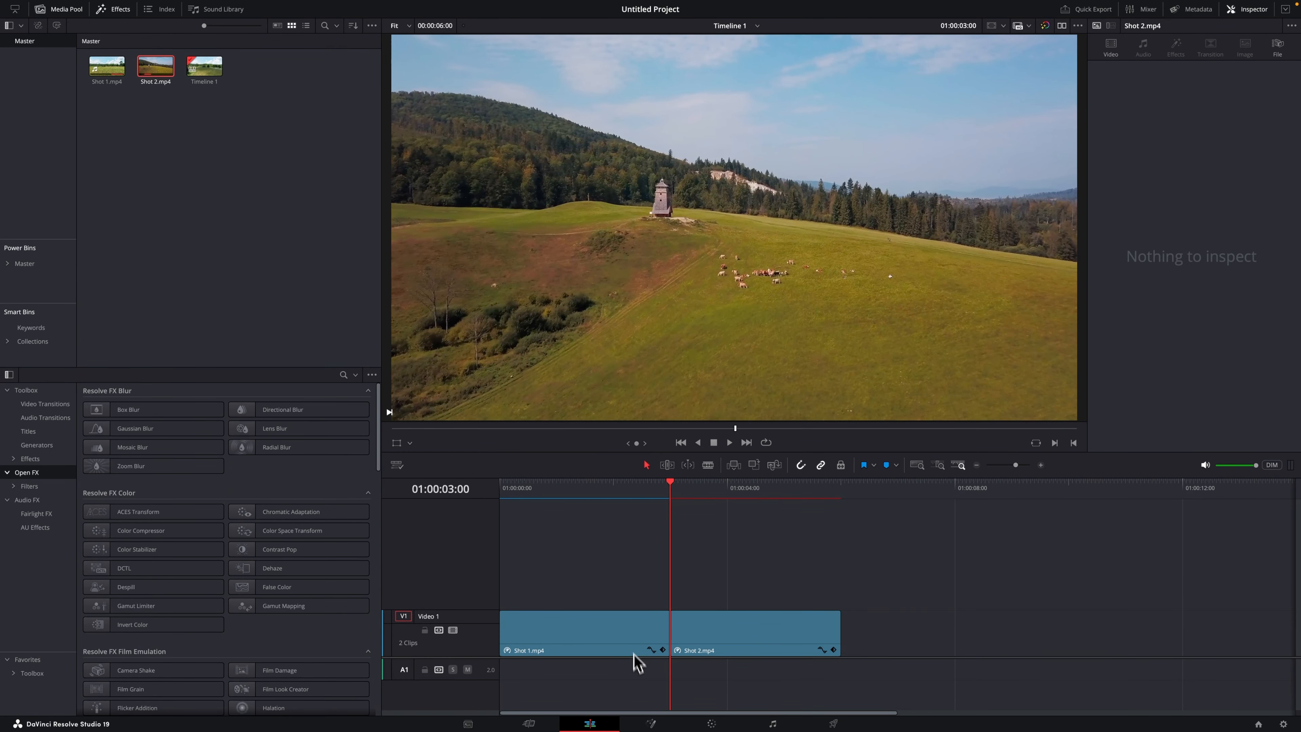
Play the trimmed timeline from the beginning to review the cached speed ramp, and return to its start
key("Home")
key("space")
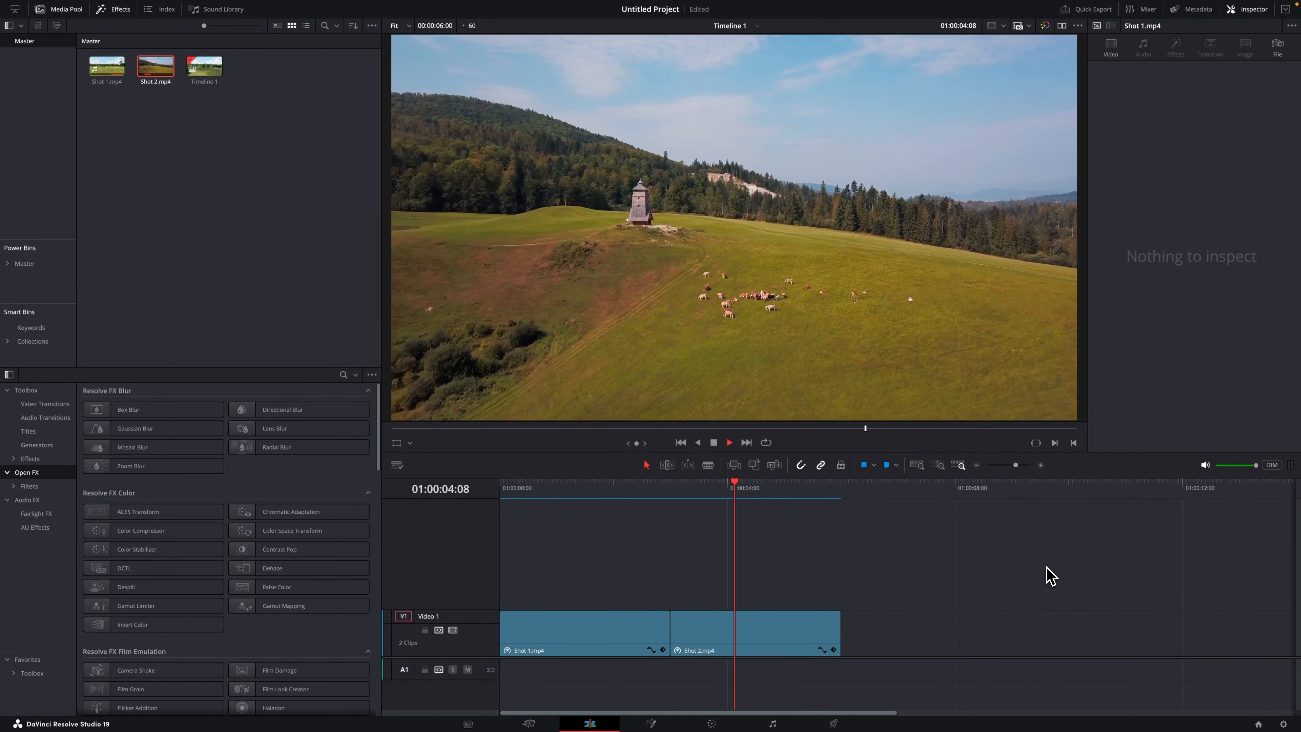
key("space")
key("Home")
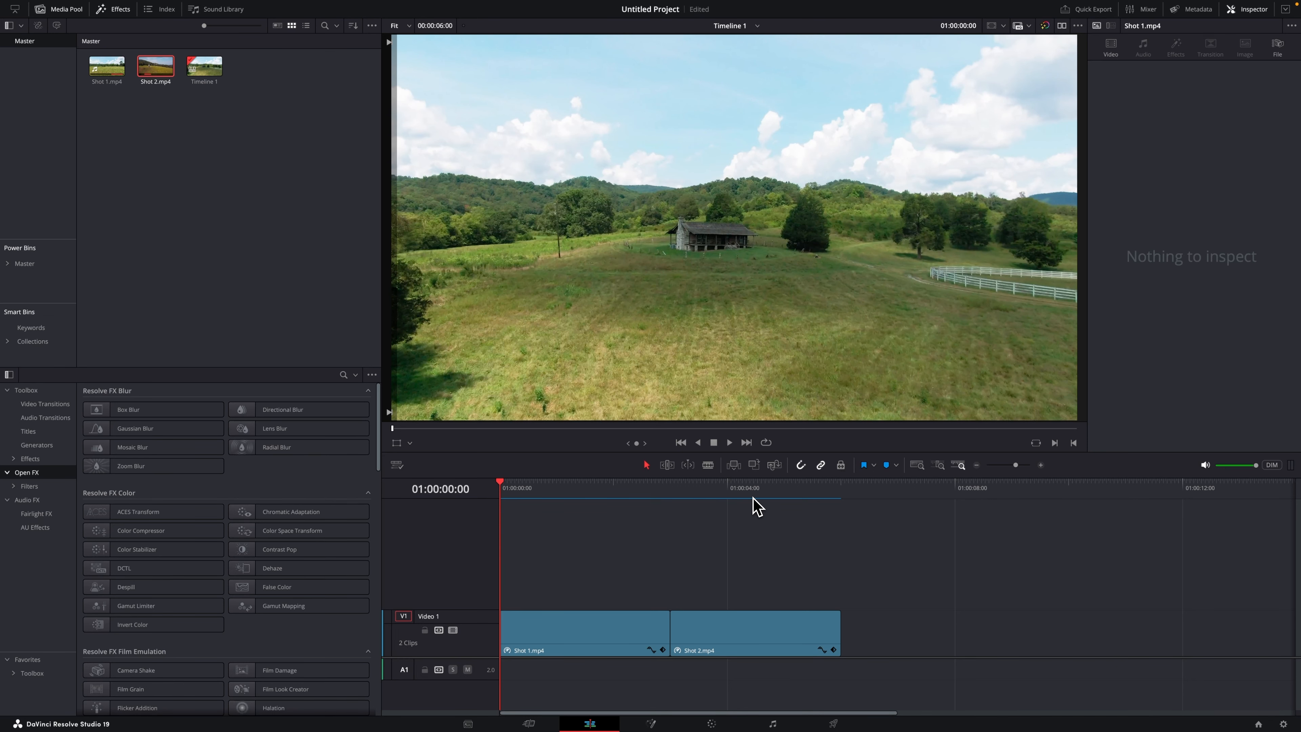
Scrub through the first part of Shot 1 to about 01:00:00:56 to examine the retimed frames
left_click(612, 490)
left_click(548, 486)
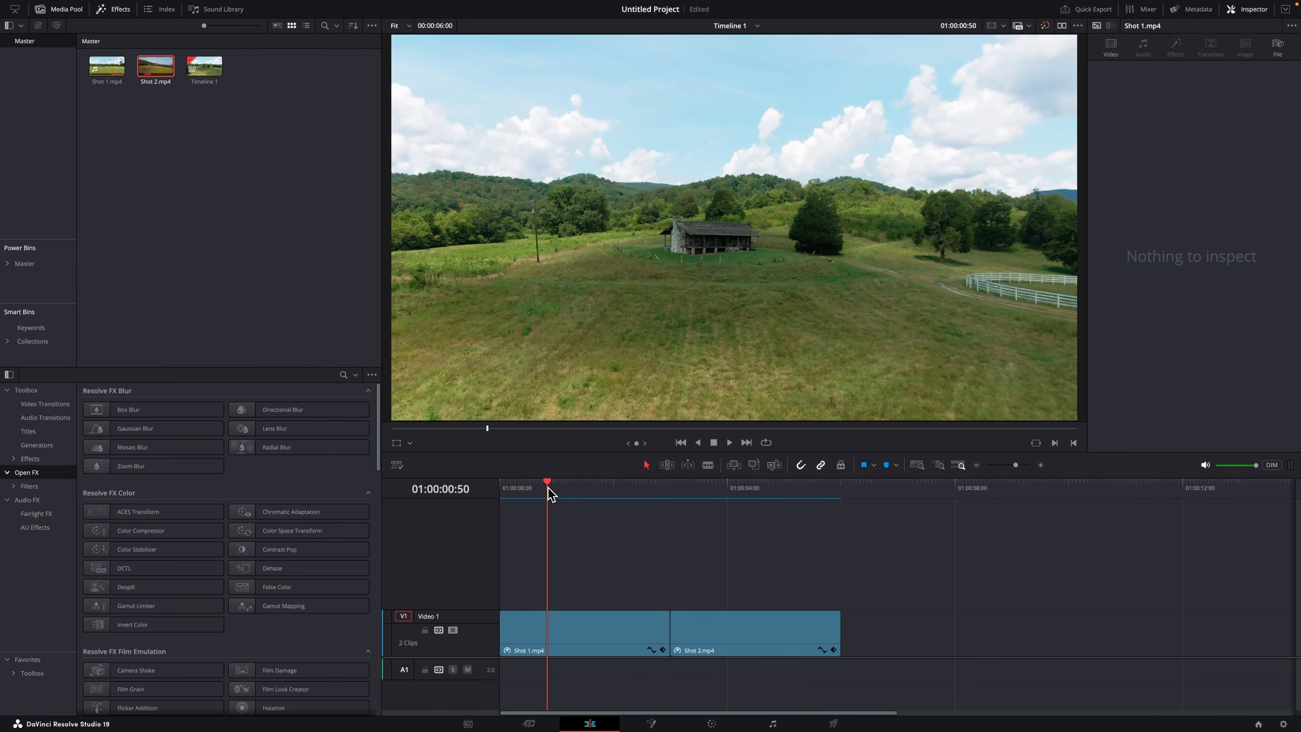
mouse_move(568, 496)
left_mouse_down()
mouse_move(626, 530)
mouse_move(575, 481)
mouse_move(586, 487)
mouse_move(554, 482)
left_mouse_up()
key("space")
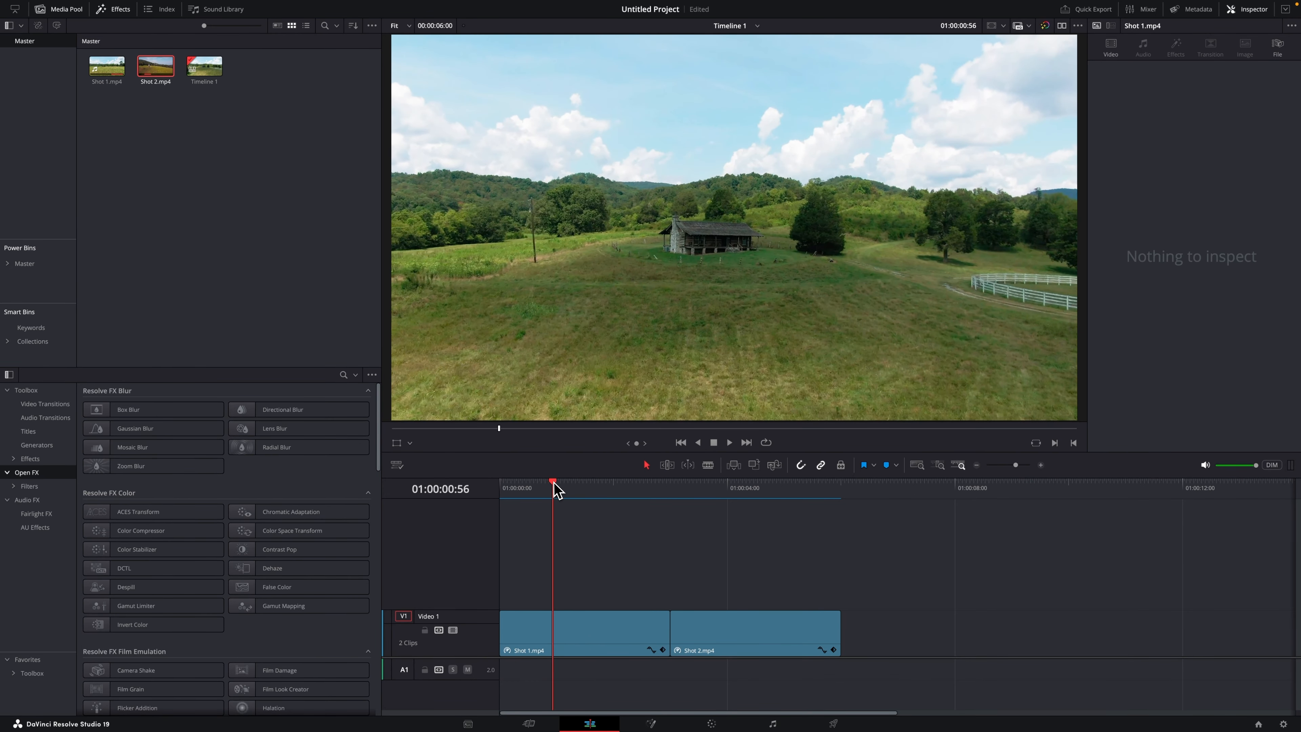
Set Shot 1's motion estimation to Speed Warp Better
left_click(564, 641)
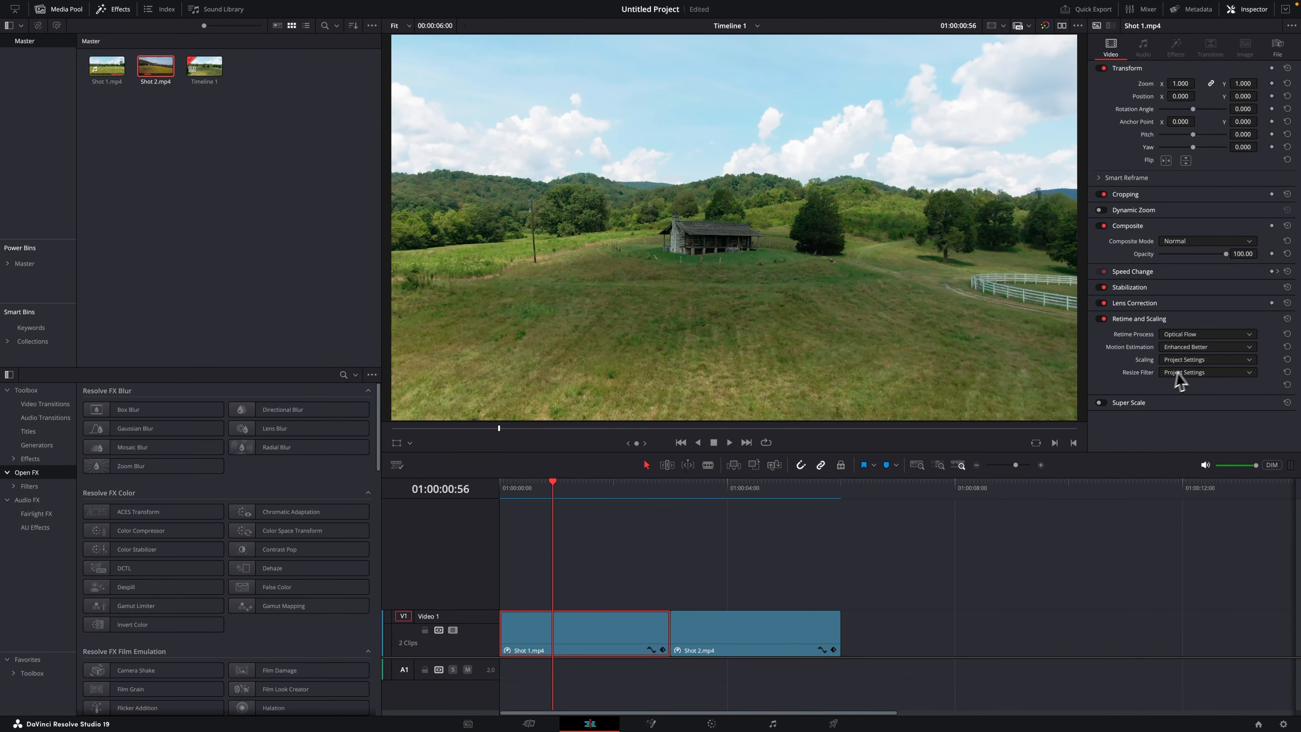
left_click(1194, 347)
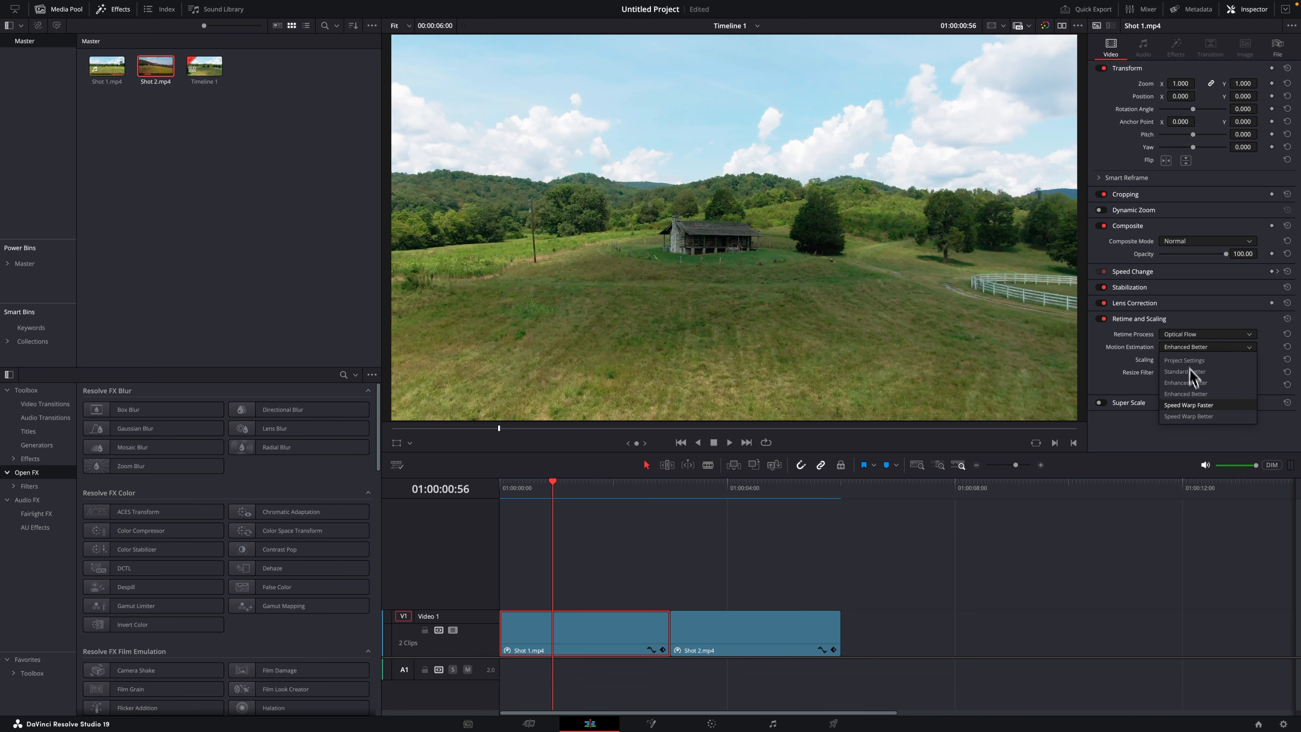
left_click(1199, 416)
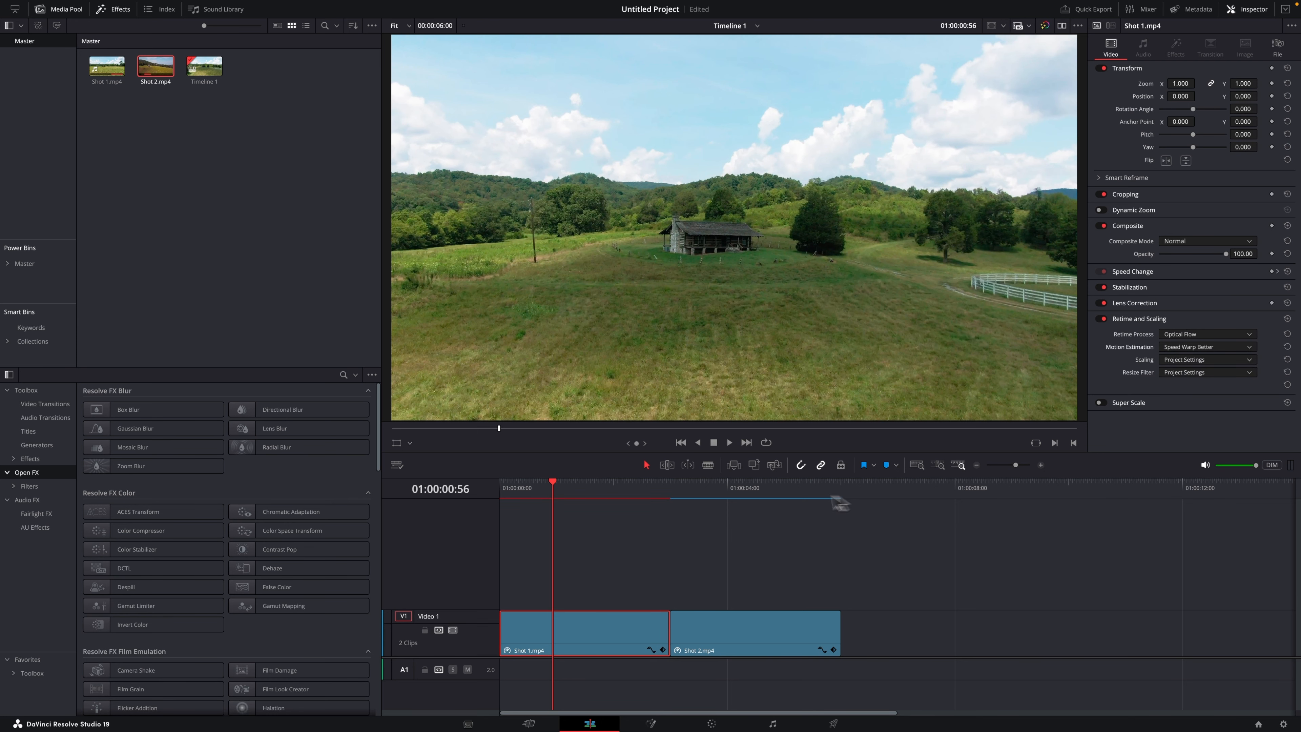
Move the playhead to 01:00:04:41, select Shot 2 and open its resize filter options
left_click(768, 493)
left_click(773, 630)
left_click(1187, 374)
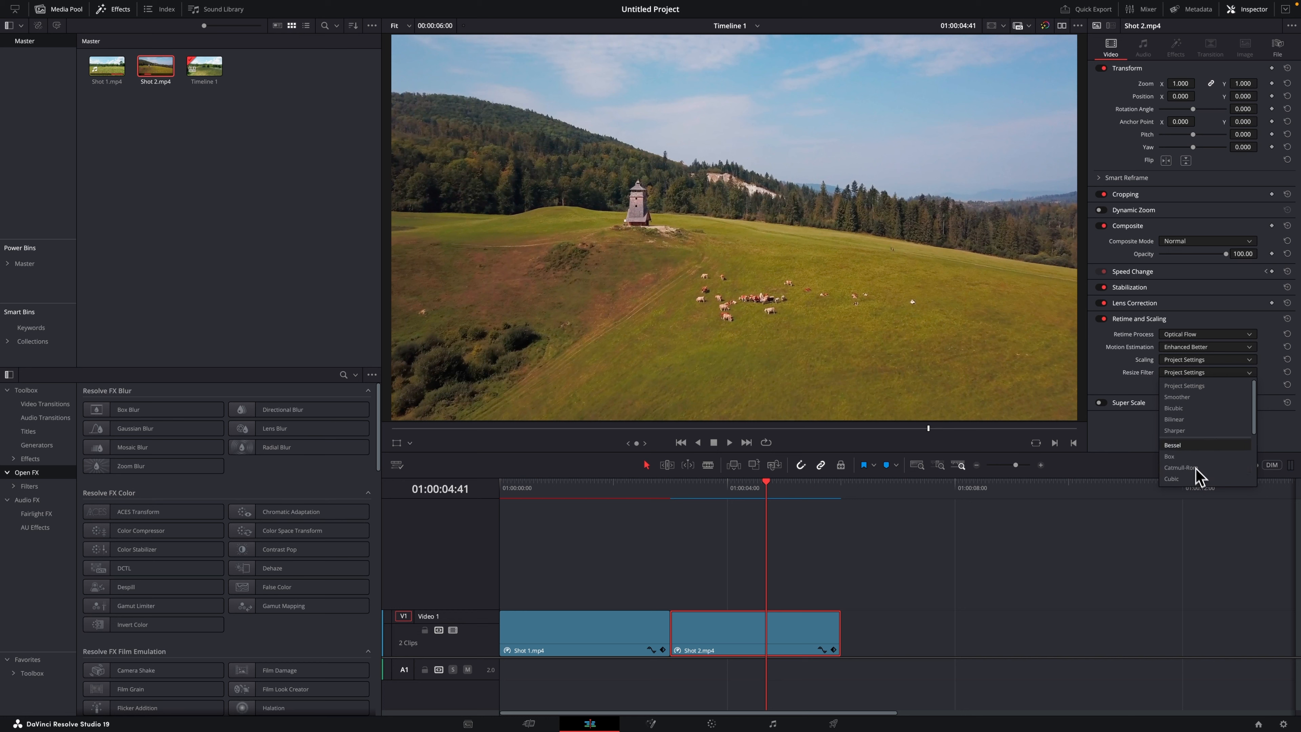